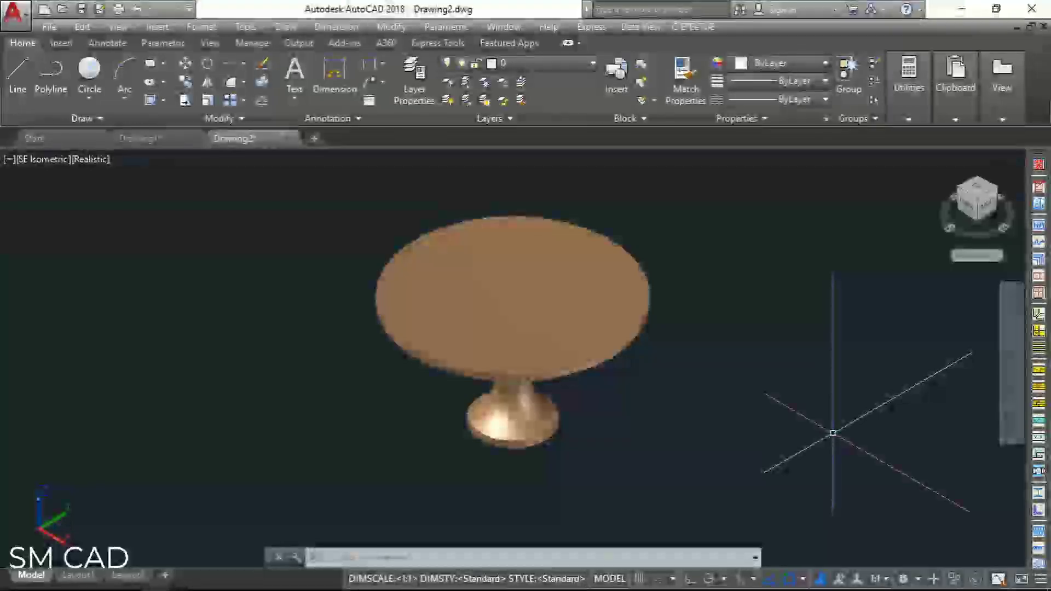
Look at the empty Drawing1, then return to the finished wooden table in Drawing2
click(166, 142)
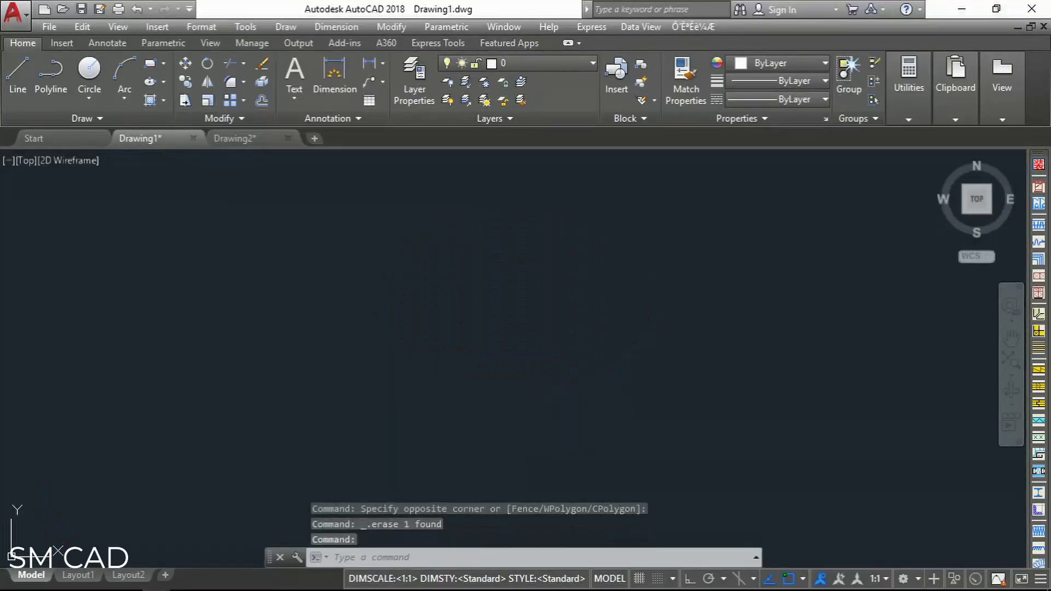
click(238, 137)
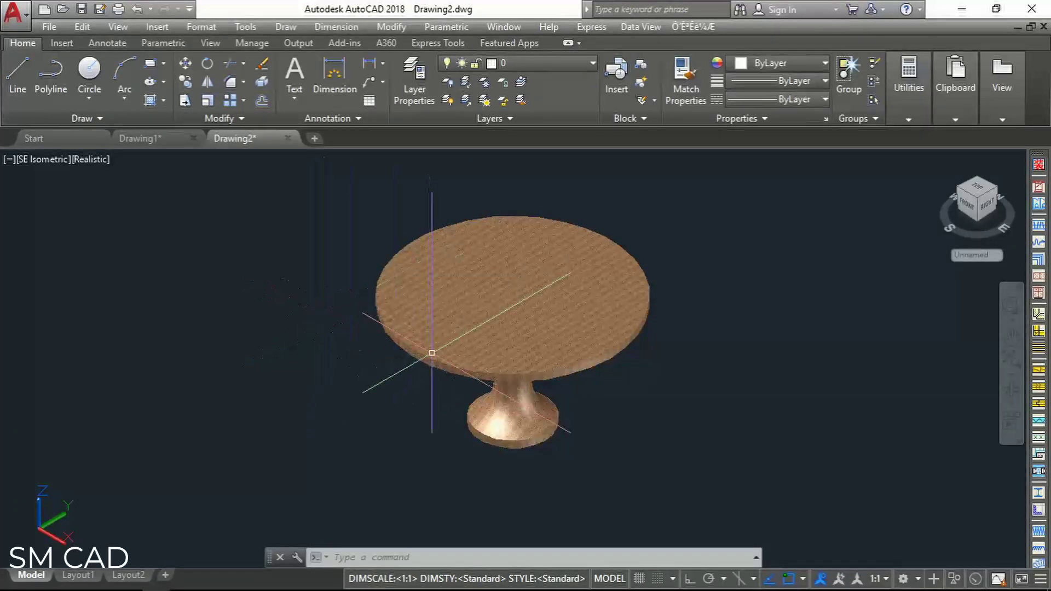
Back in Drawing1, draw the outer circle with radius 150
click(167, 143)
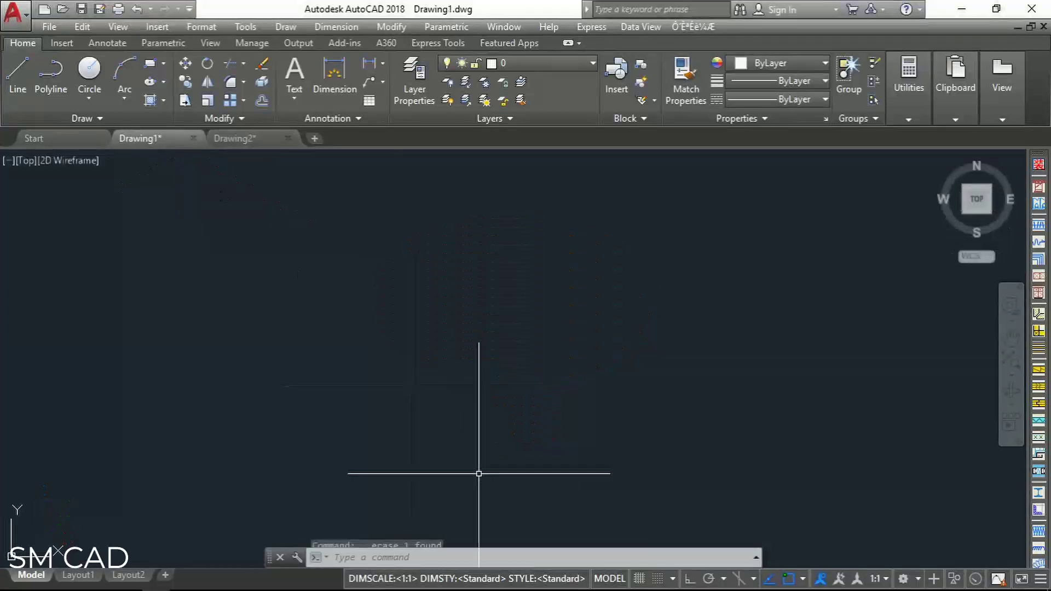
key(Escape)
key(Escape)
key(Escape)
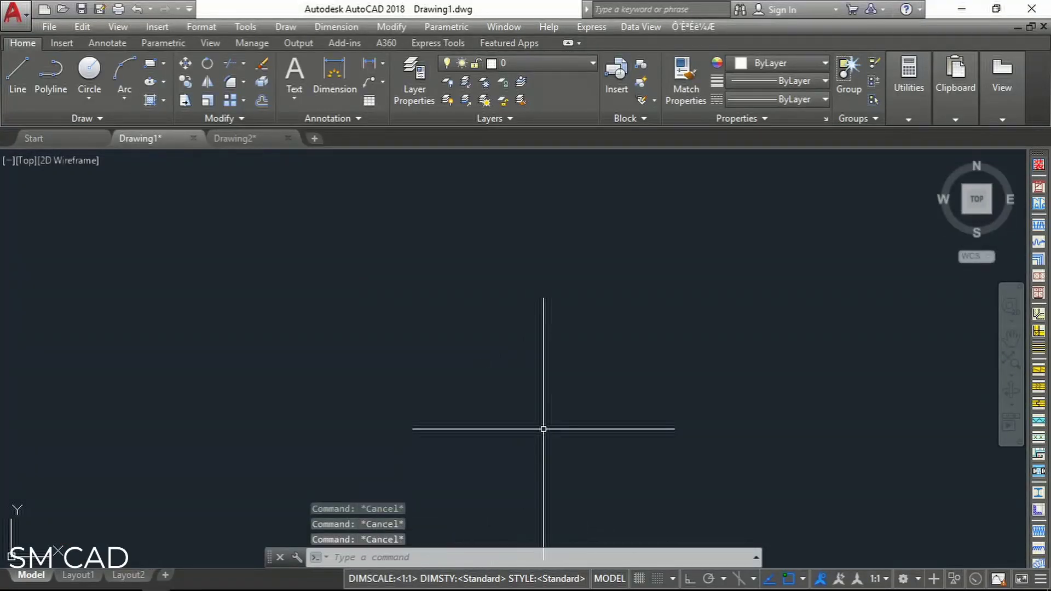
text(c)
key(Return)
click(556, 344)
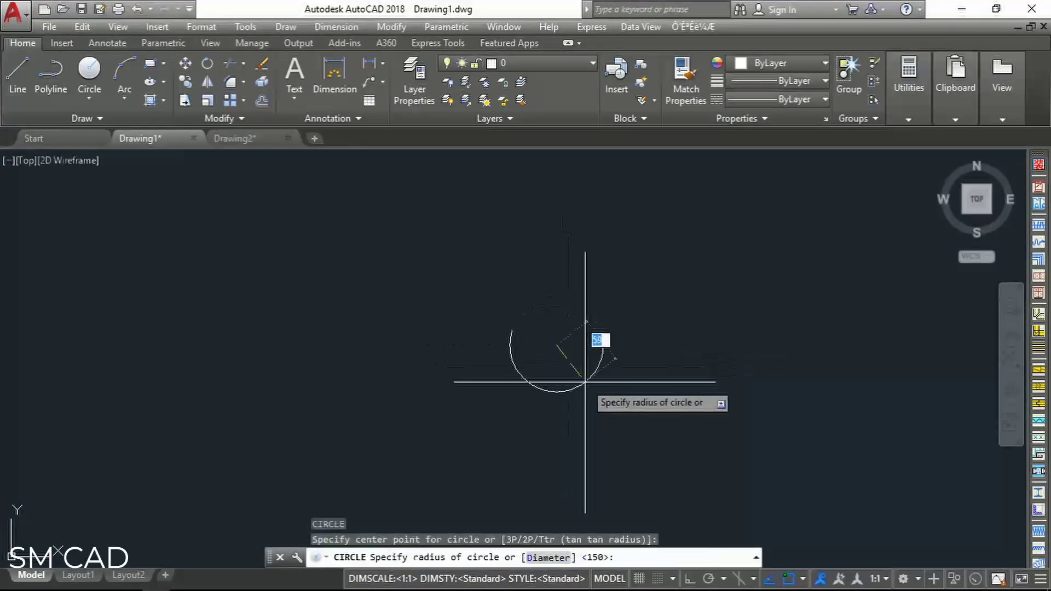
key(Return)
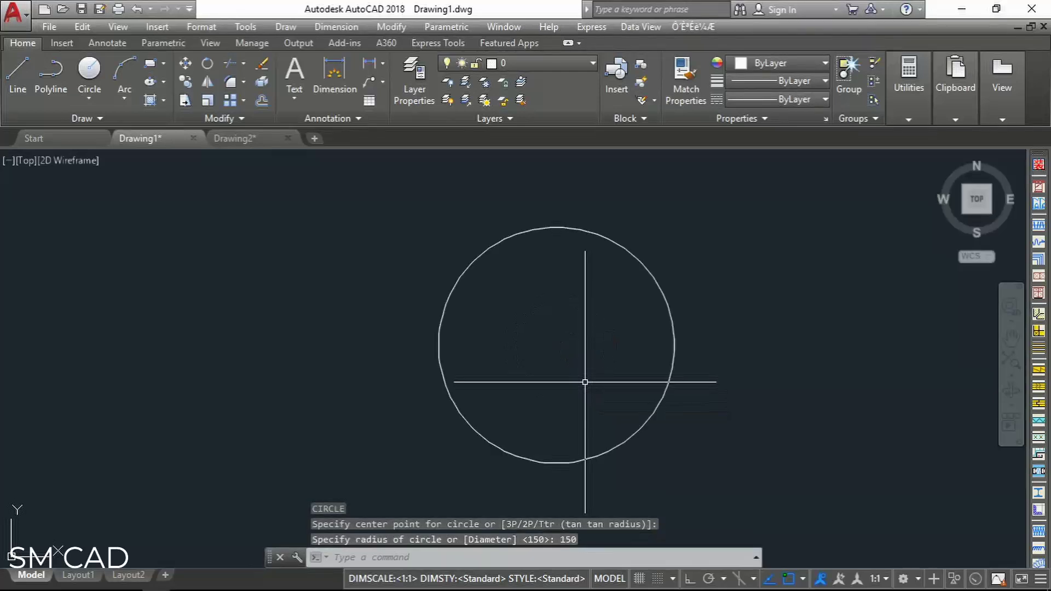
key(Escape)
Add circles of radius 50 and 25 on the same centre, then view from south-west isometric
key(Return)
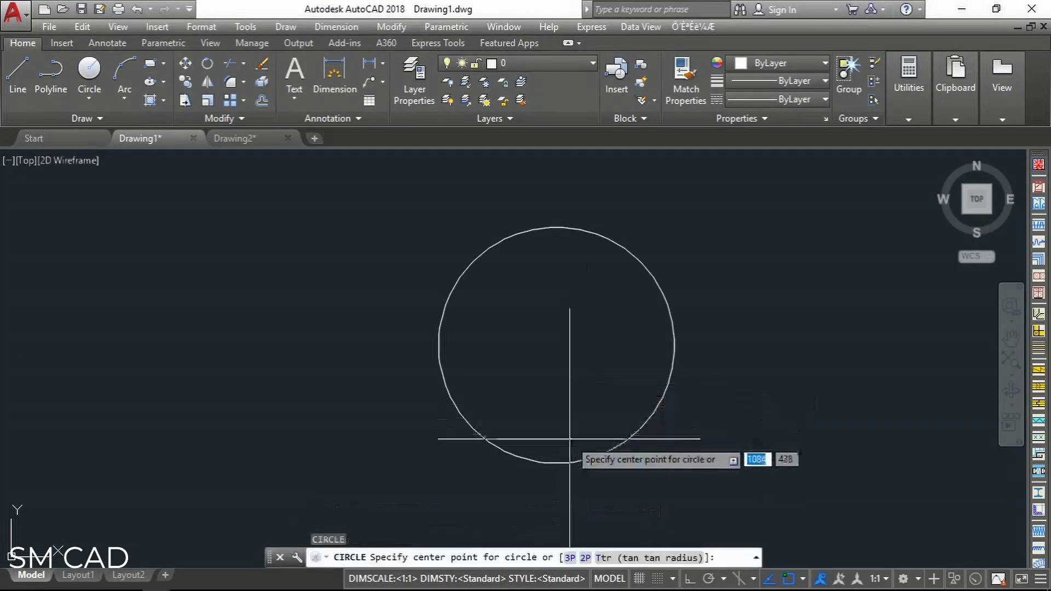
click(556, 345)
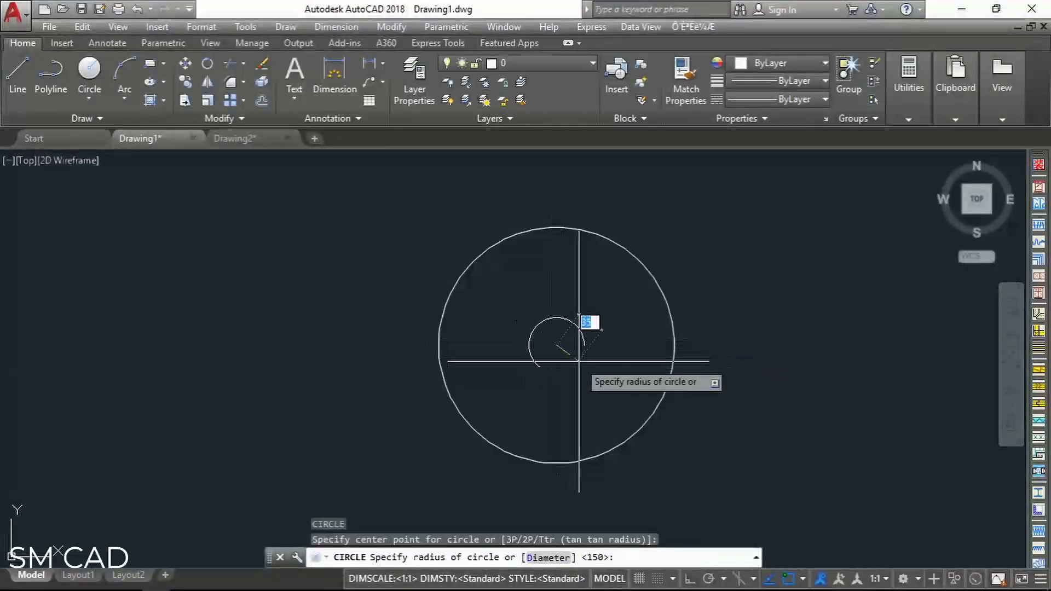
key(Return)
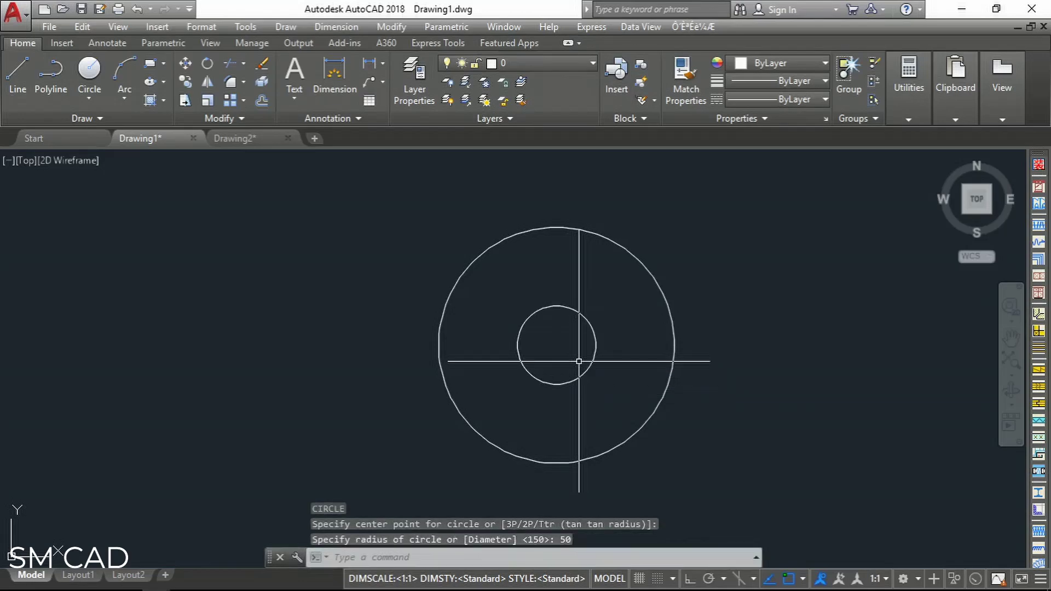
text(c)
key(Return)
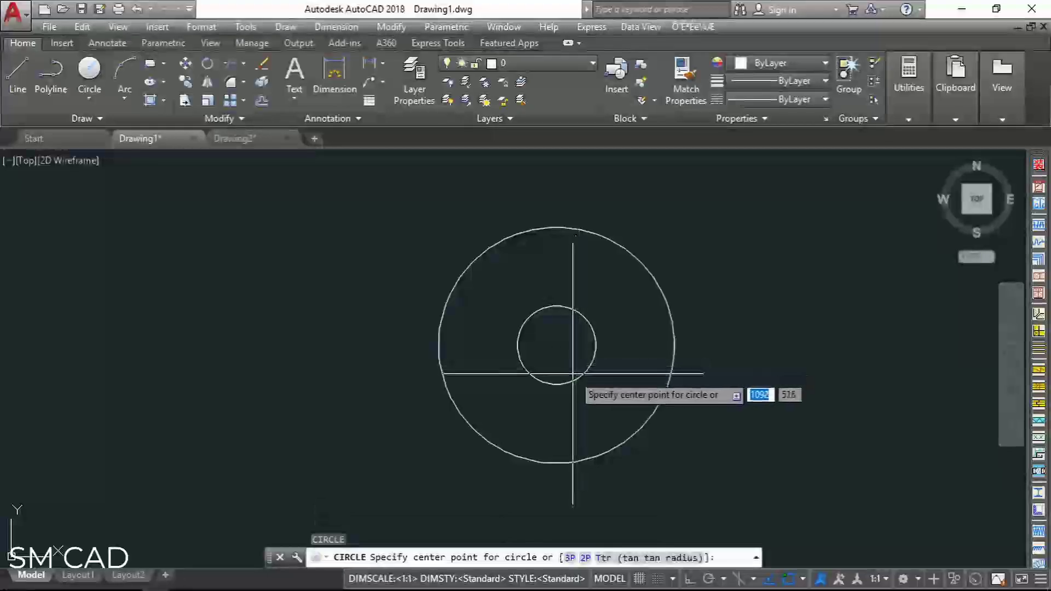
click(557, 345)
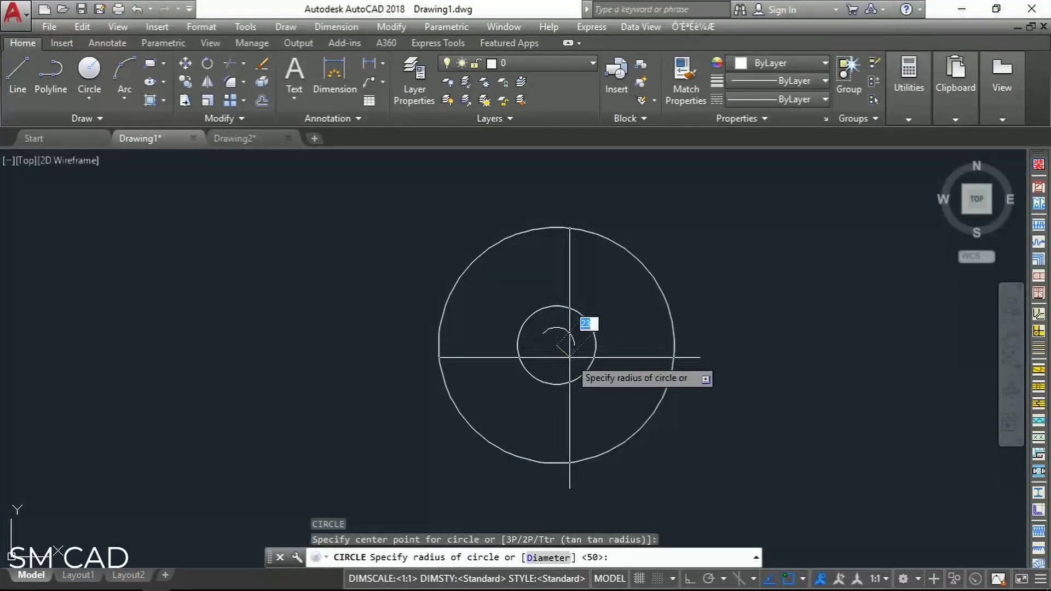
key(Return)
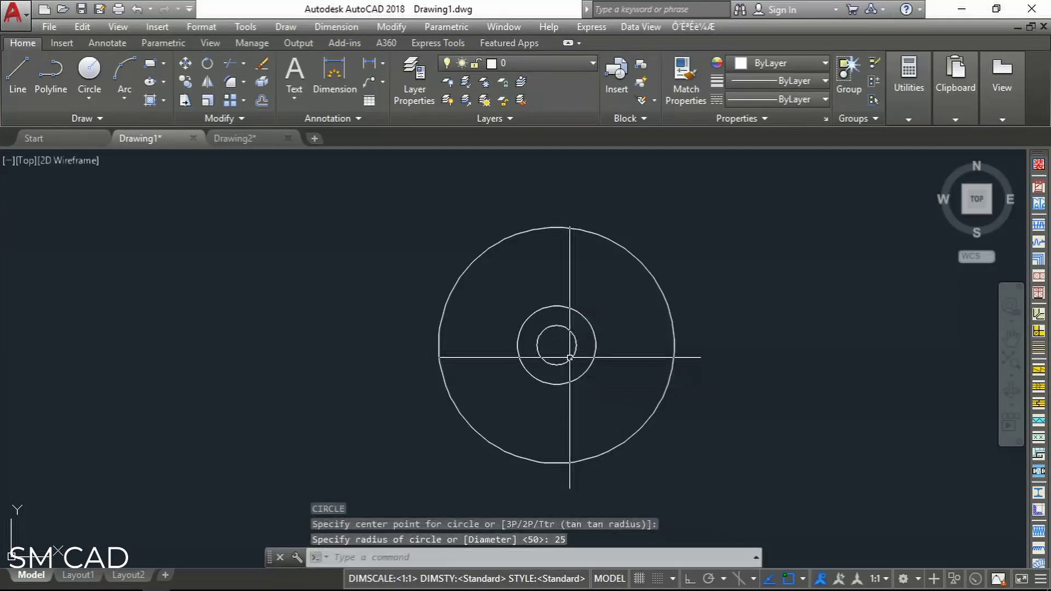
key(Escape)
key(Escape)
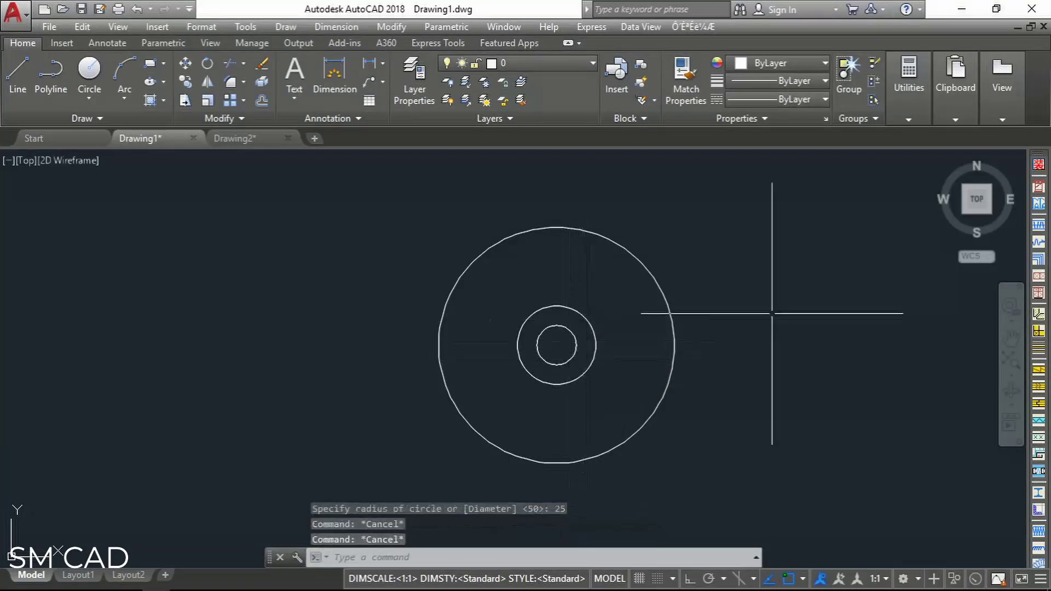
click(964, 209)
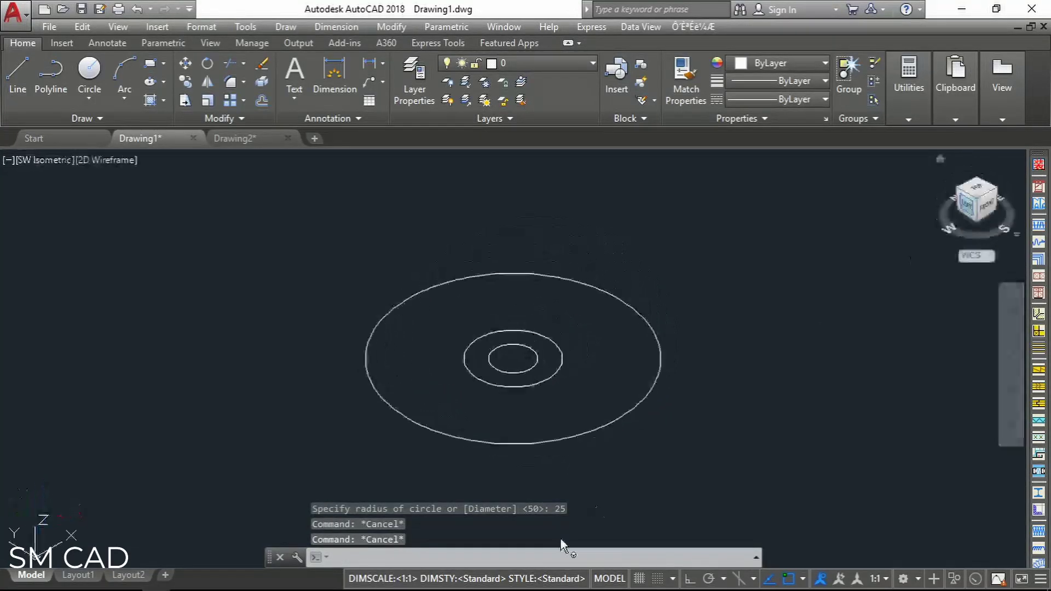
Move the 150-radius outer circle 150 units up the Z axis
click(629, 420)
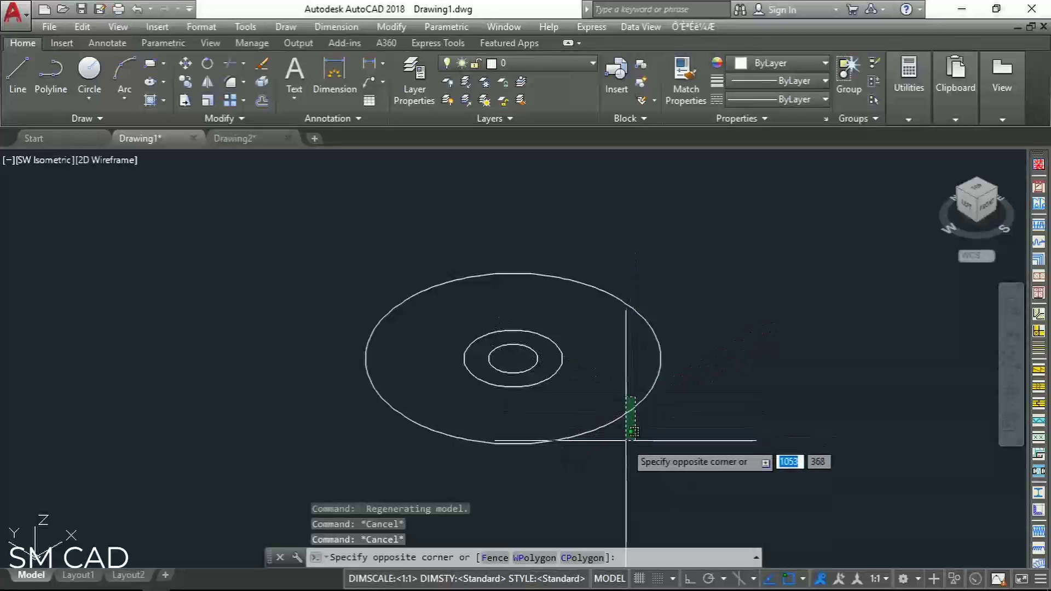
click(625, 440)
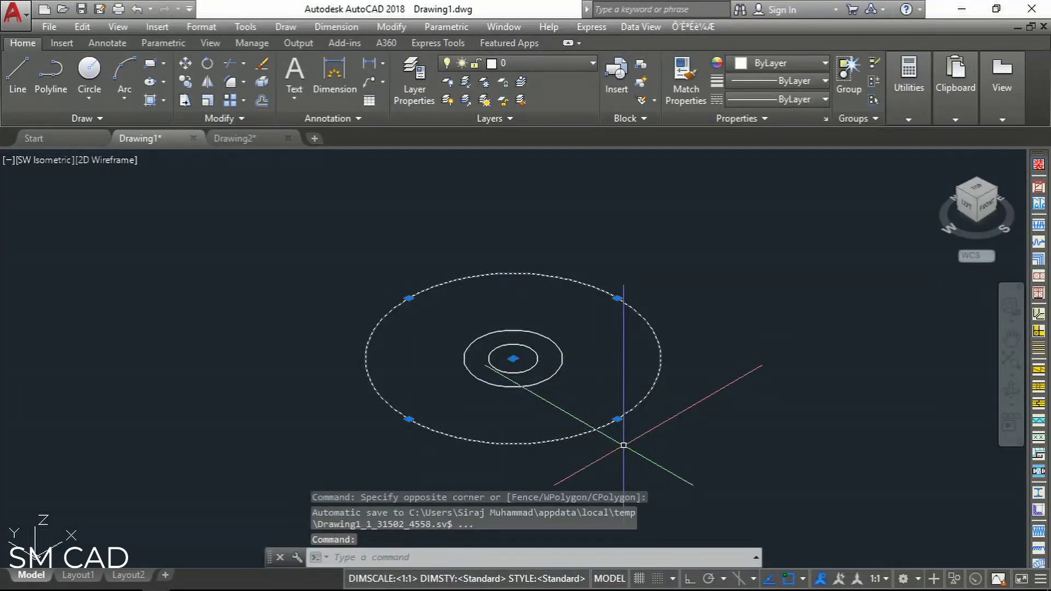
text(m)
key(Return)
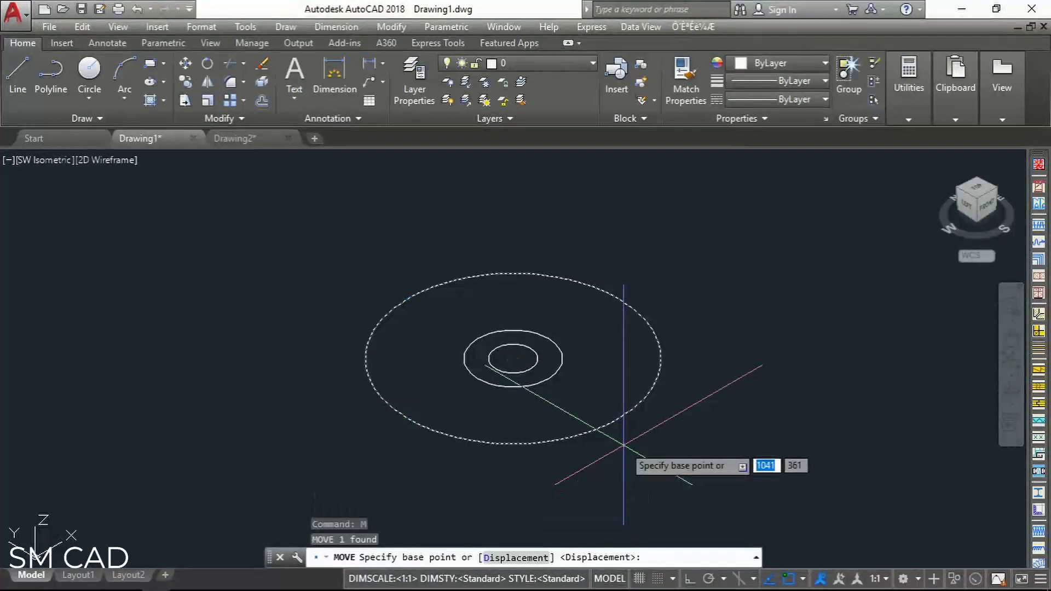
click(513, 359)
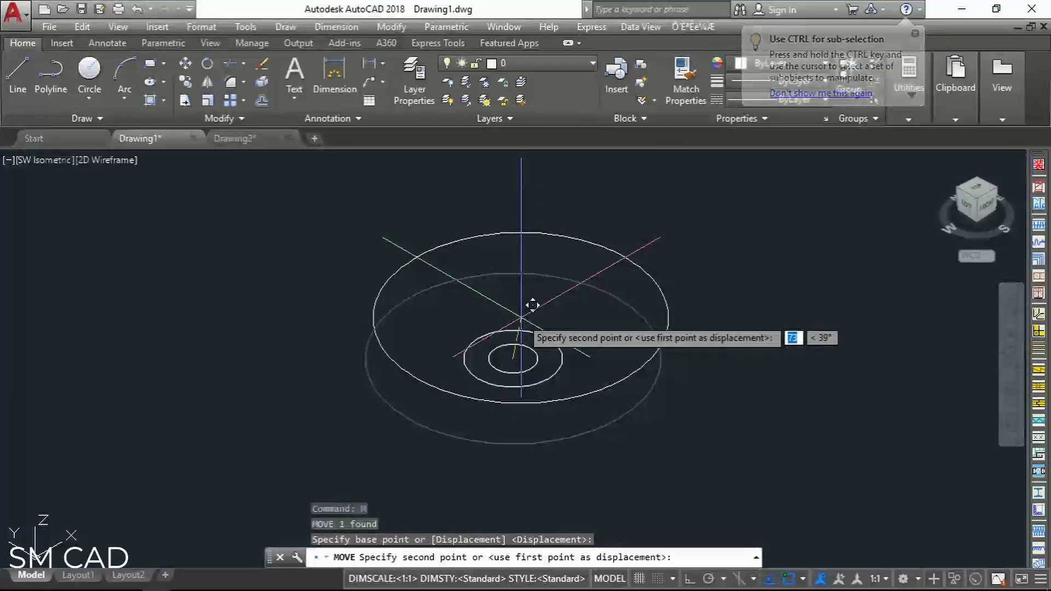
key(Tab)
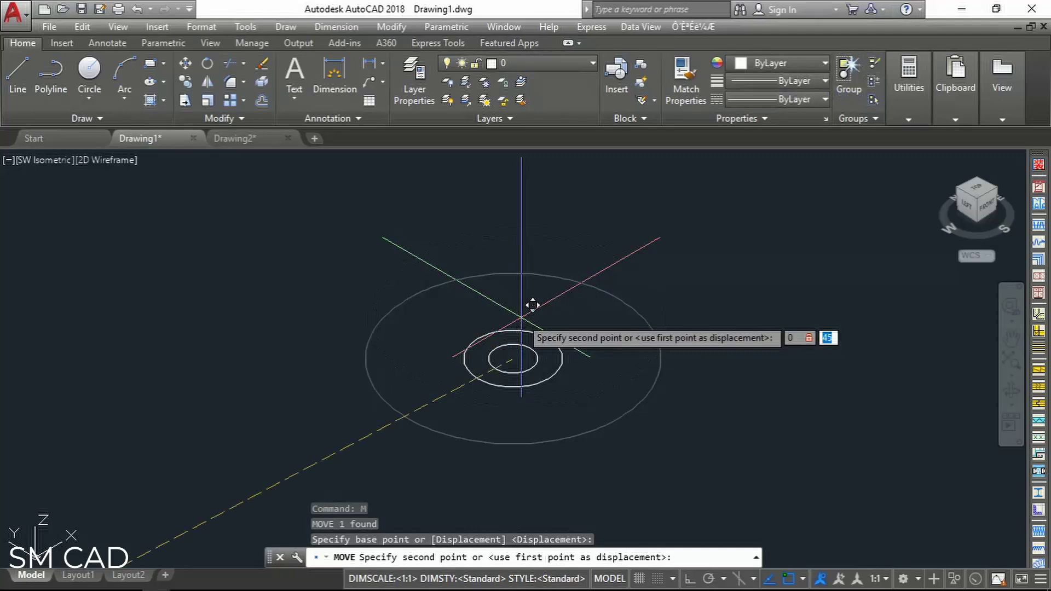
text(150)
key(Return)
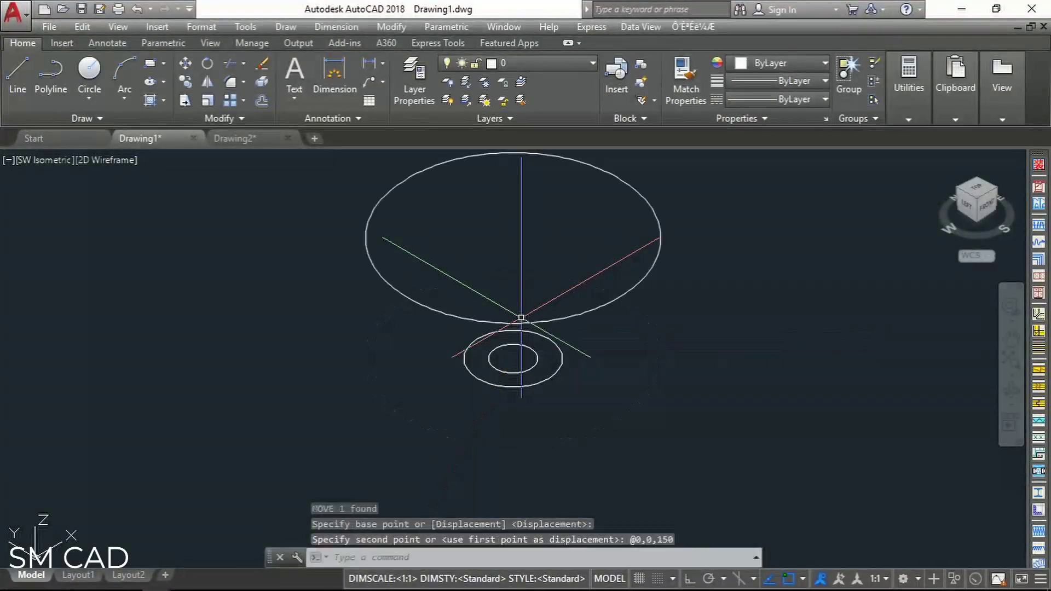
Lift the 25-radius circle 25 units up and select it again
scroll(517, 372, up, 5)
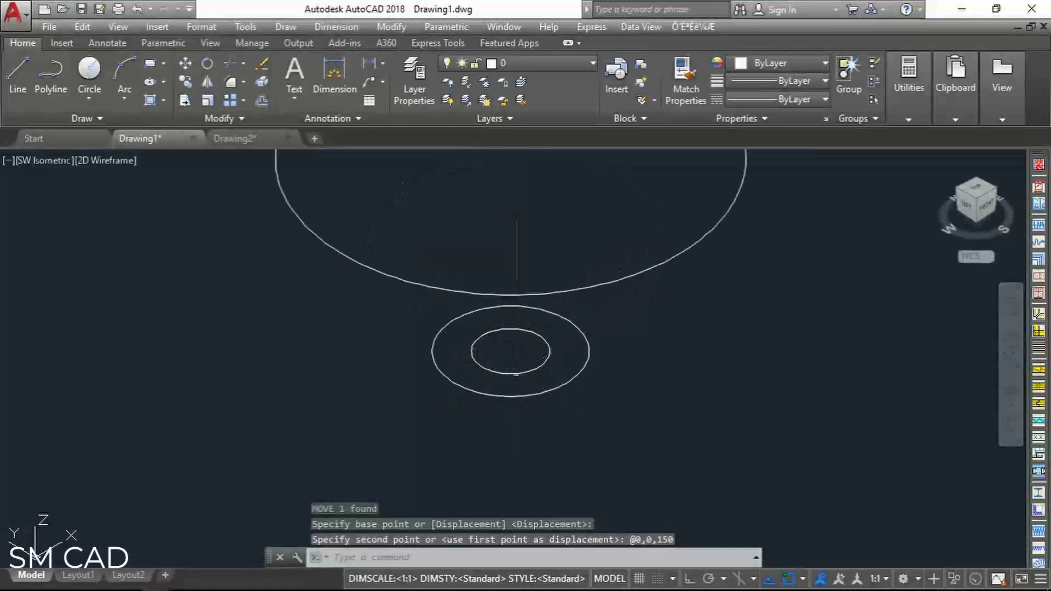
click(518, 369)
click(507, 368)
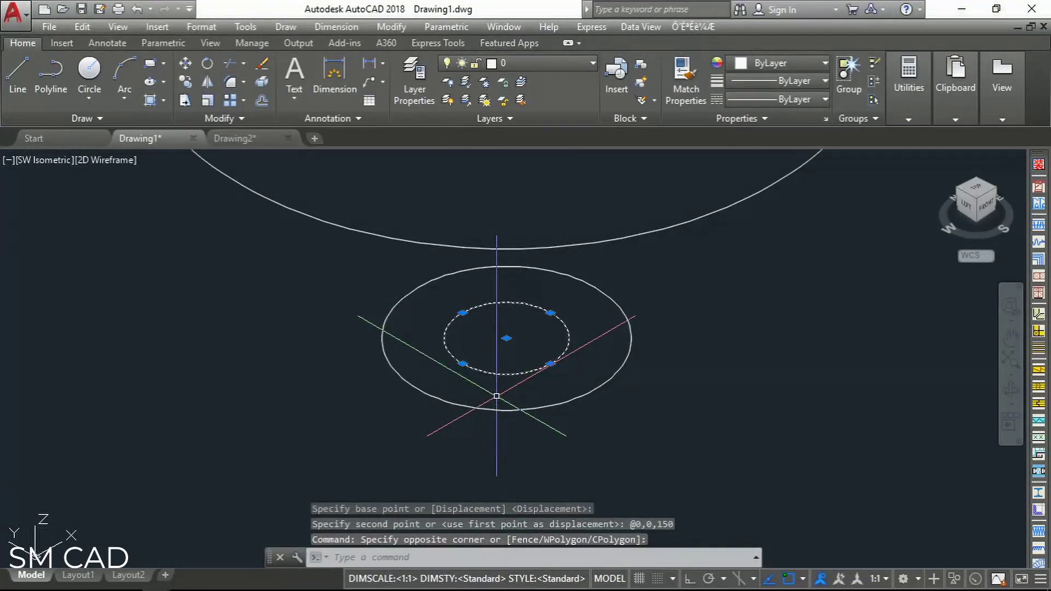
key(Return)
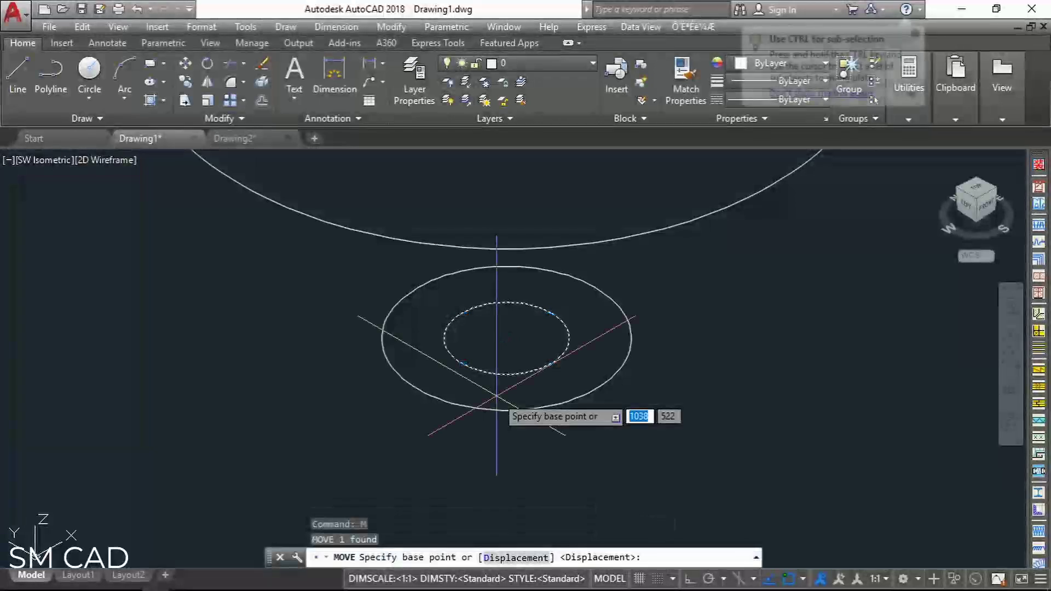
click(506, 338)
key(Tab)
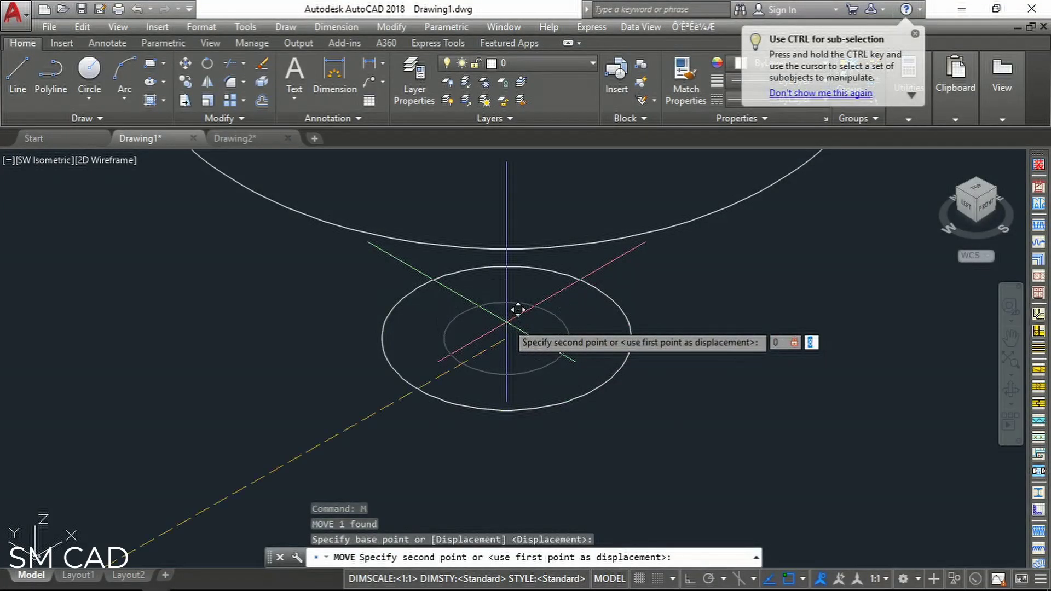
text(25)
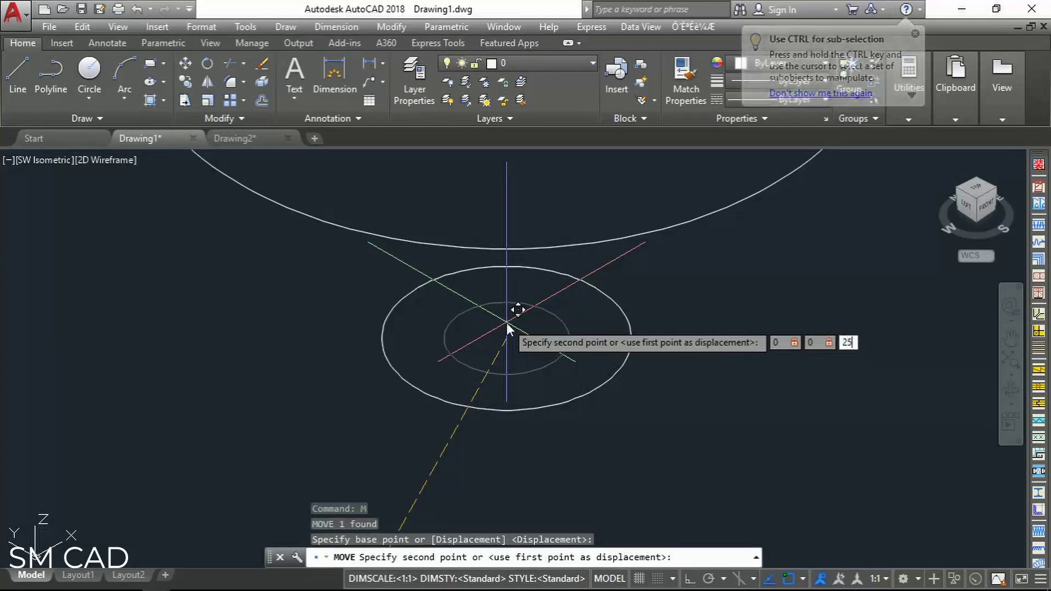
key(Return)
scroll(504, 328, down, 4)
scroll(505, 329, up, 5)
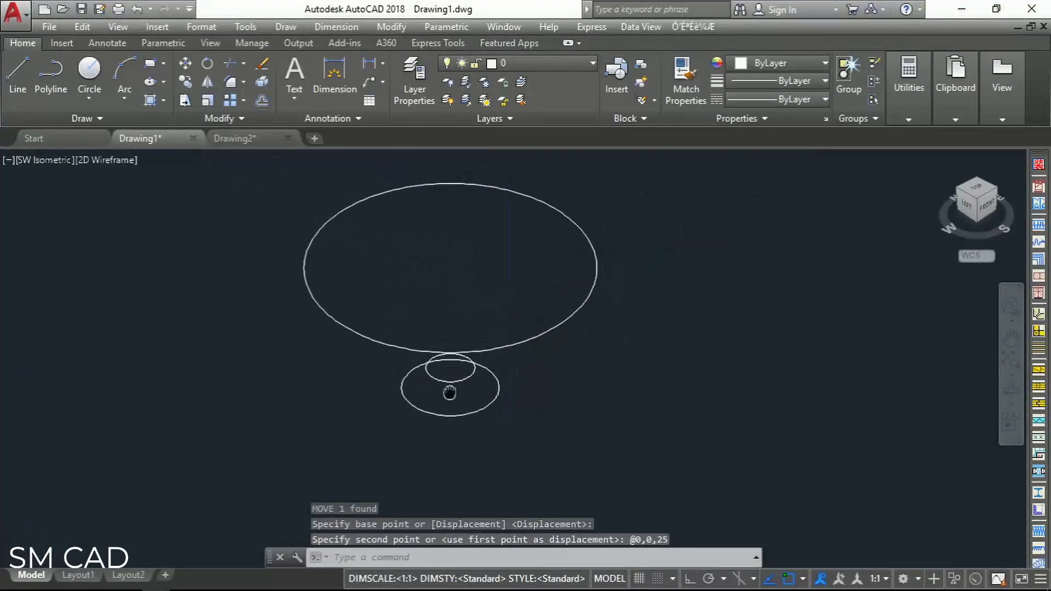
click(440, 384)
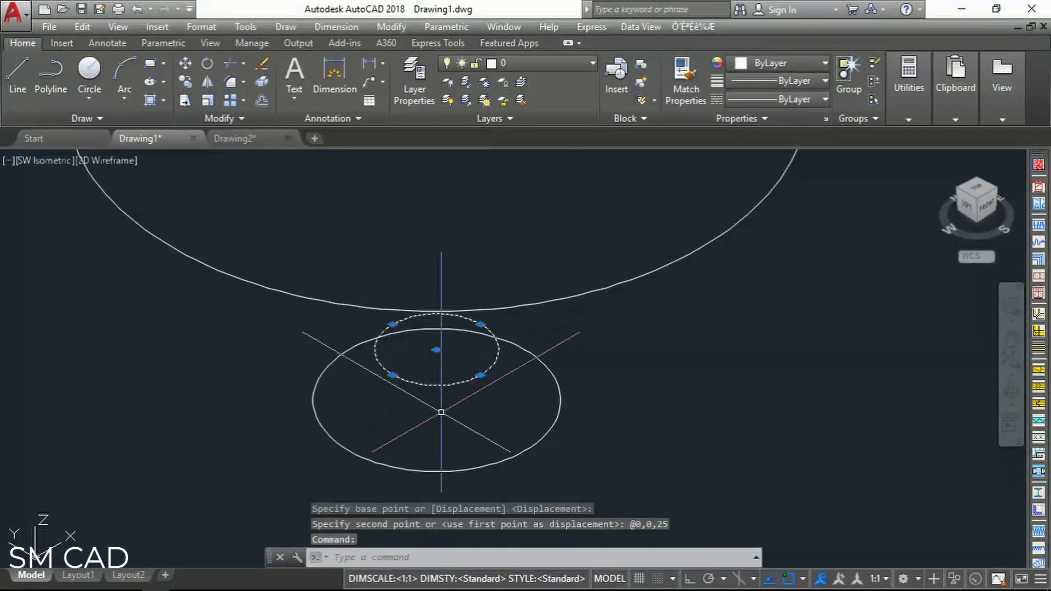
Copy the raised small circle 50 units higher at @0,0,50
text(co)
key(Return)
click(437, 349)
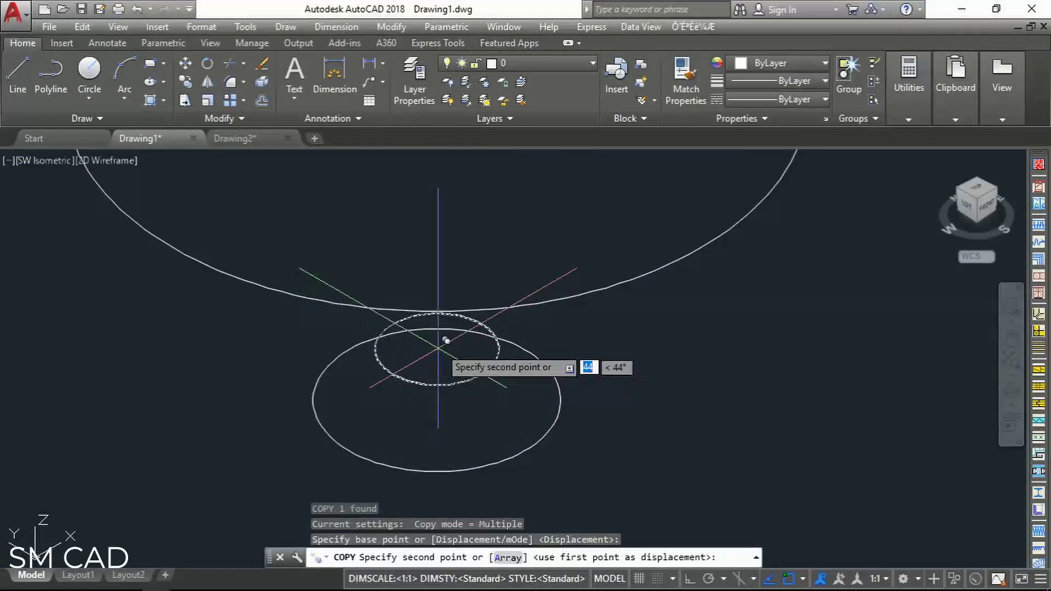
text(0)
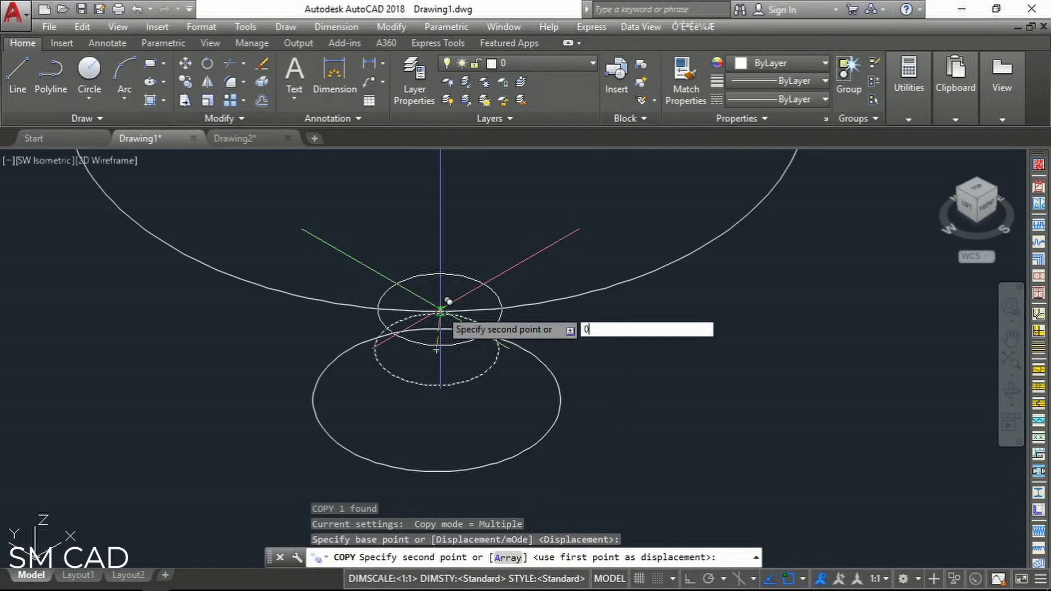
text(,0,50)
key(Return)
key(Return)
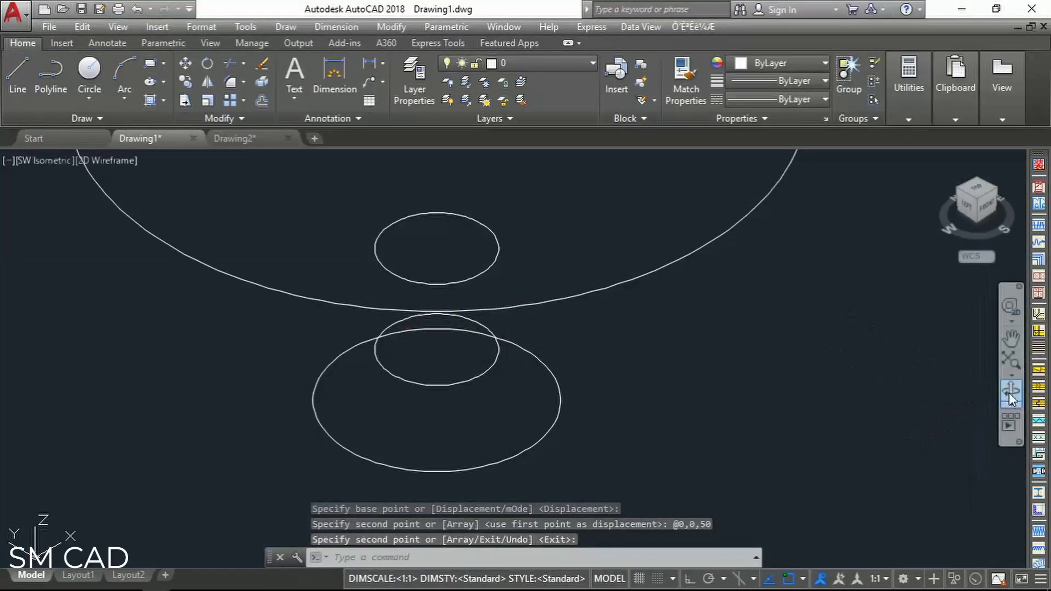
Orbit the view to see the circle stack from low at the side
click(1010, 390)
drag(717, 385, 583, 347)
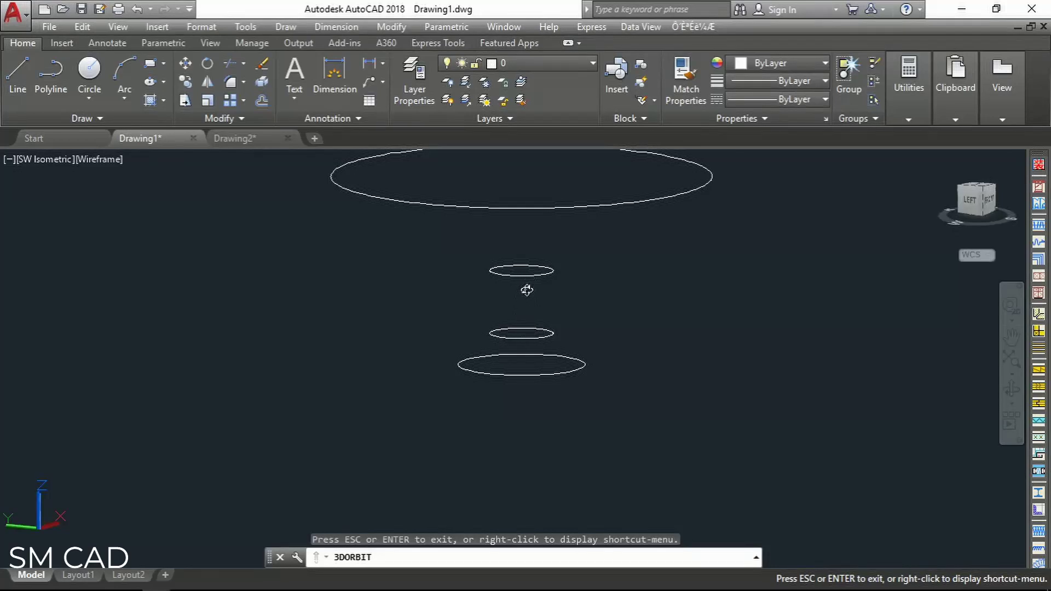
drag(538, 307, 547, 285)
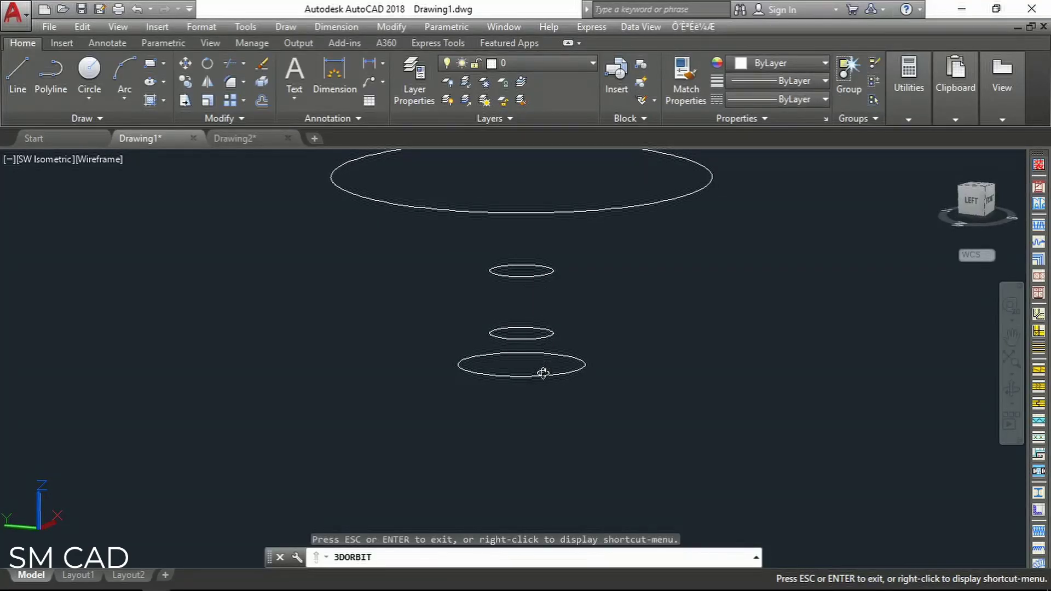
key(Escape)
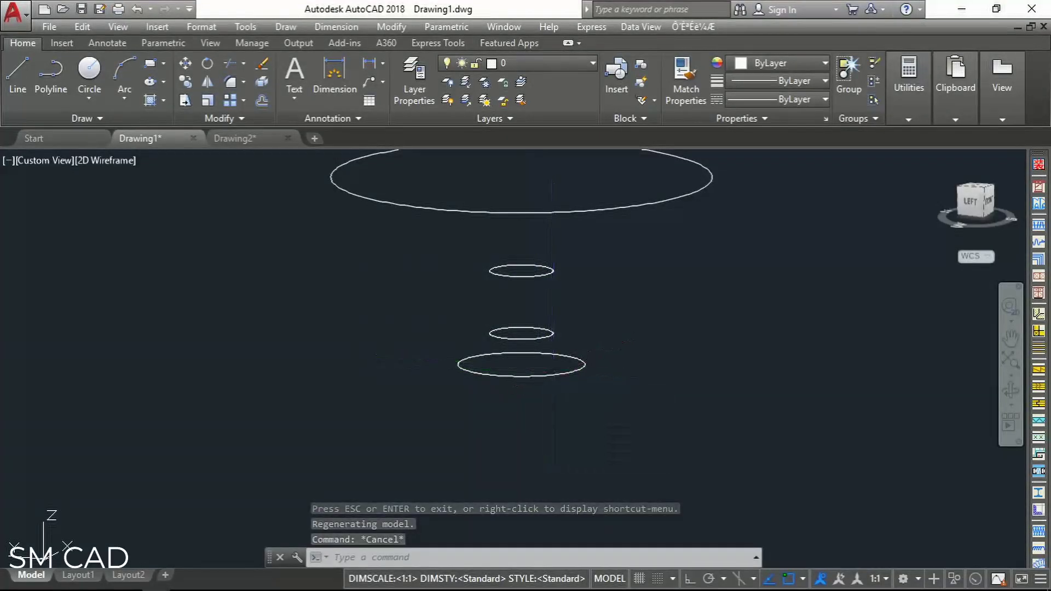
click(551, 376)
key(Escape)
key(Escape)
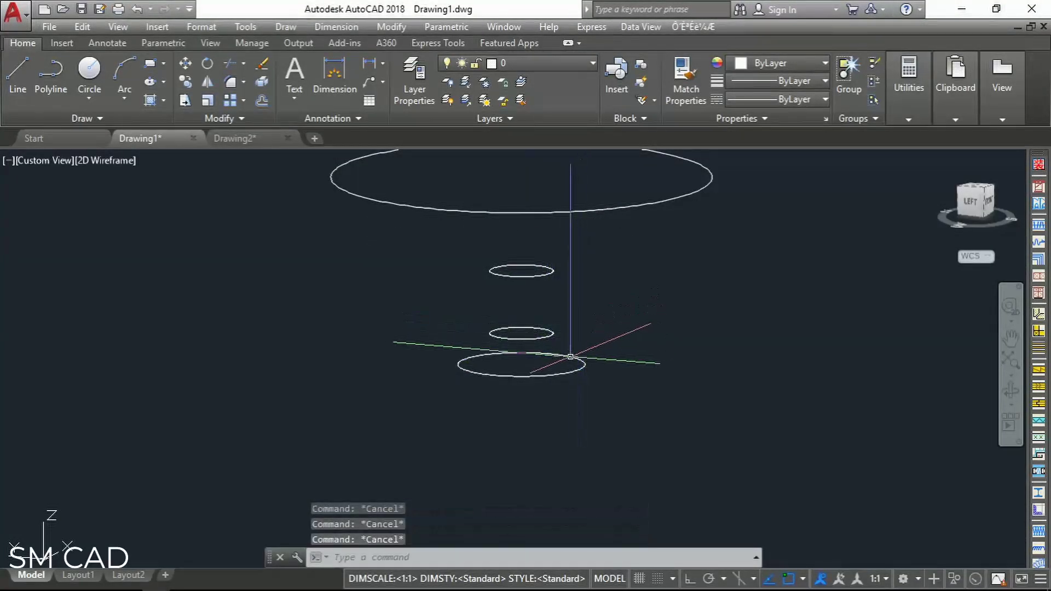
Copy the bottom circle 125 units up at 0,0,125
mouse_move(562, 356)
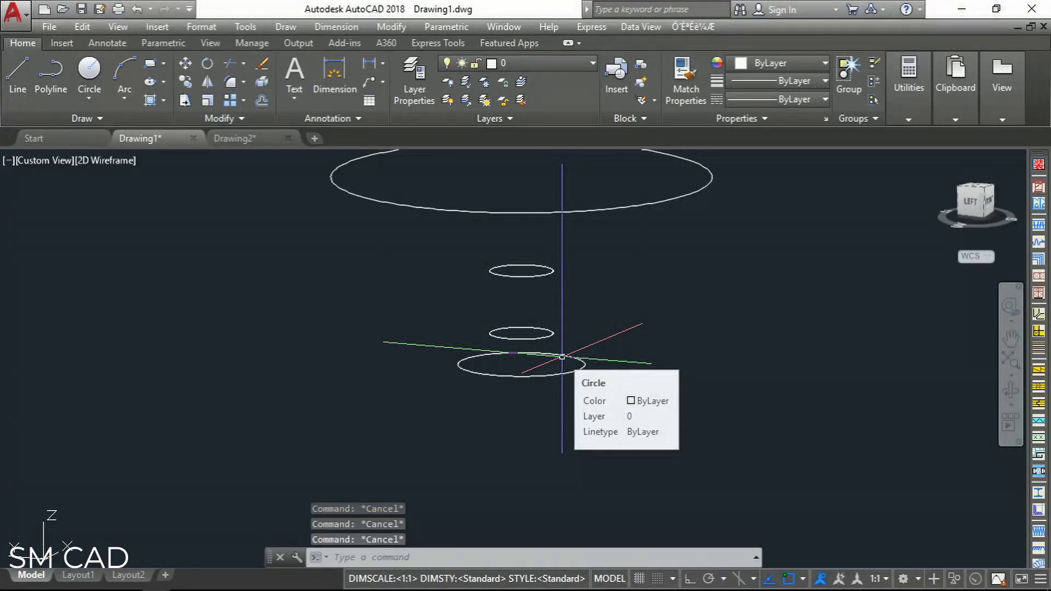
click(551, 364)
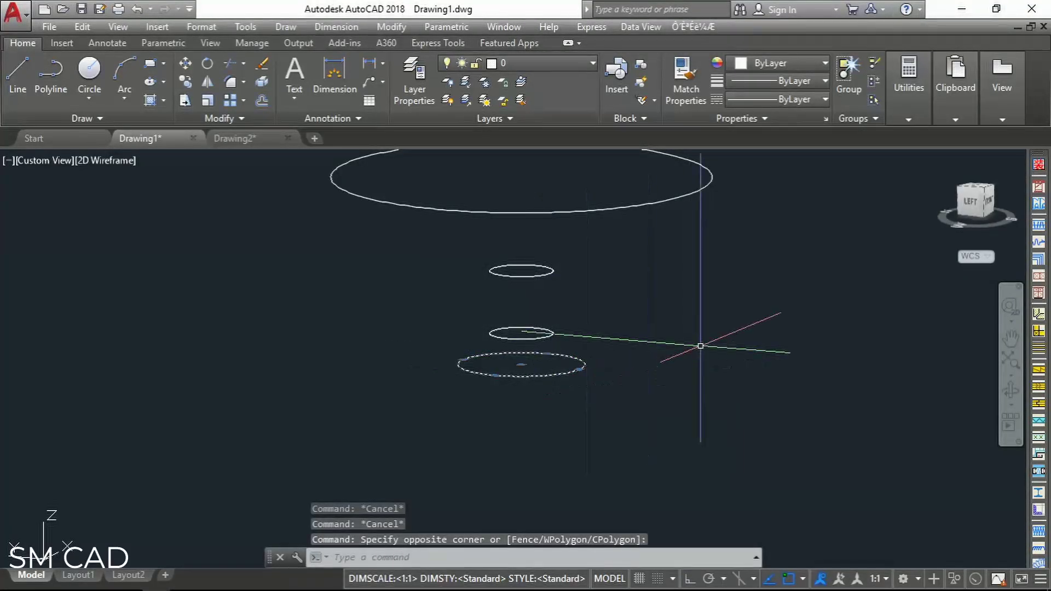
text(o)
key(Return)
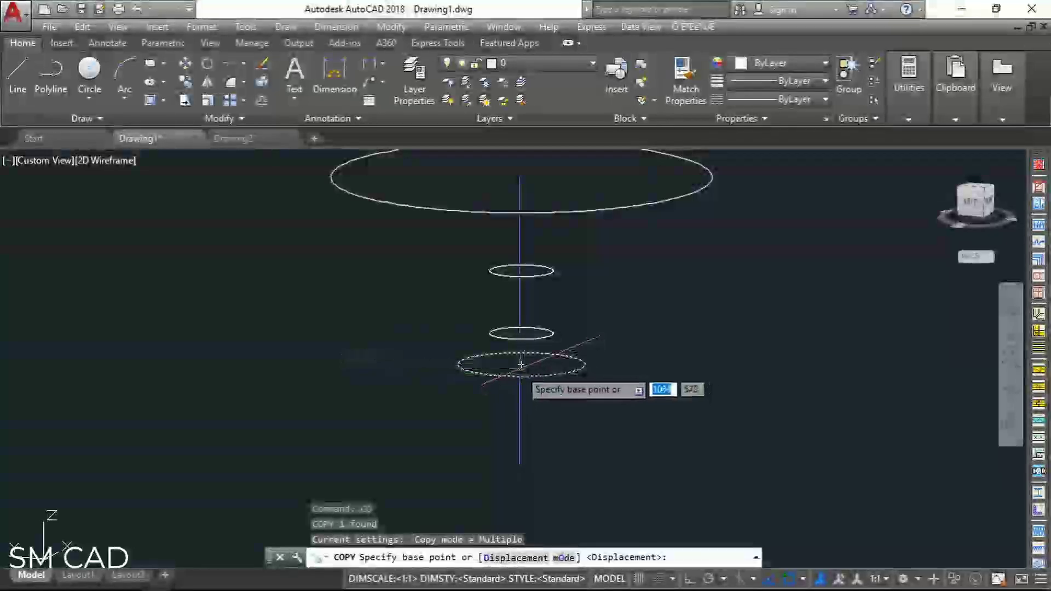
click(521, 364)
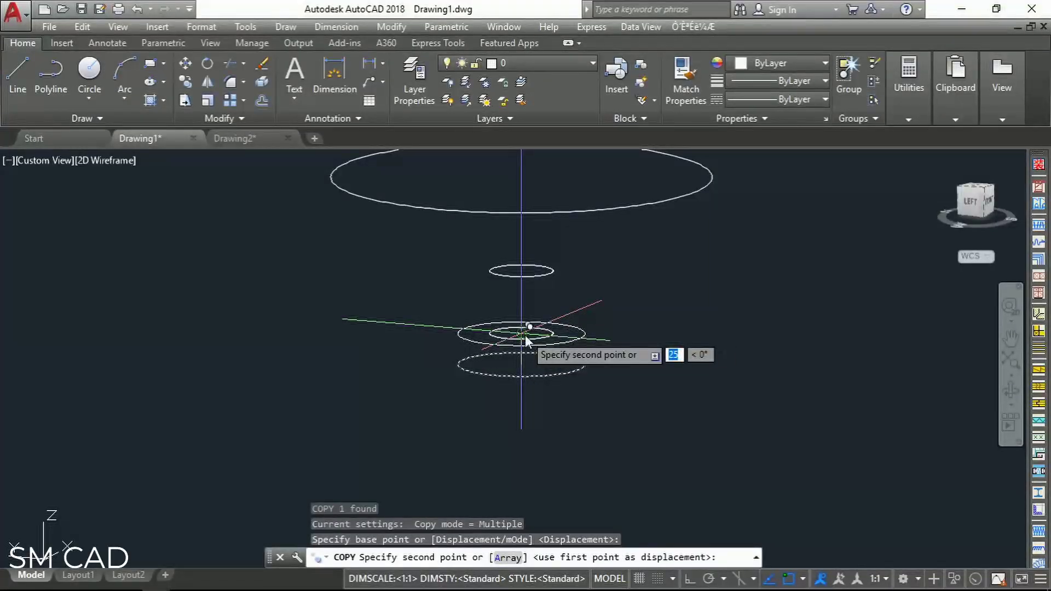
text(0,0,1)
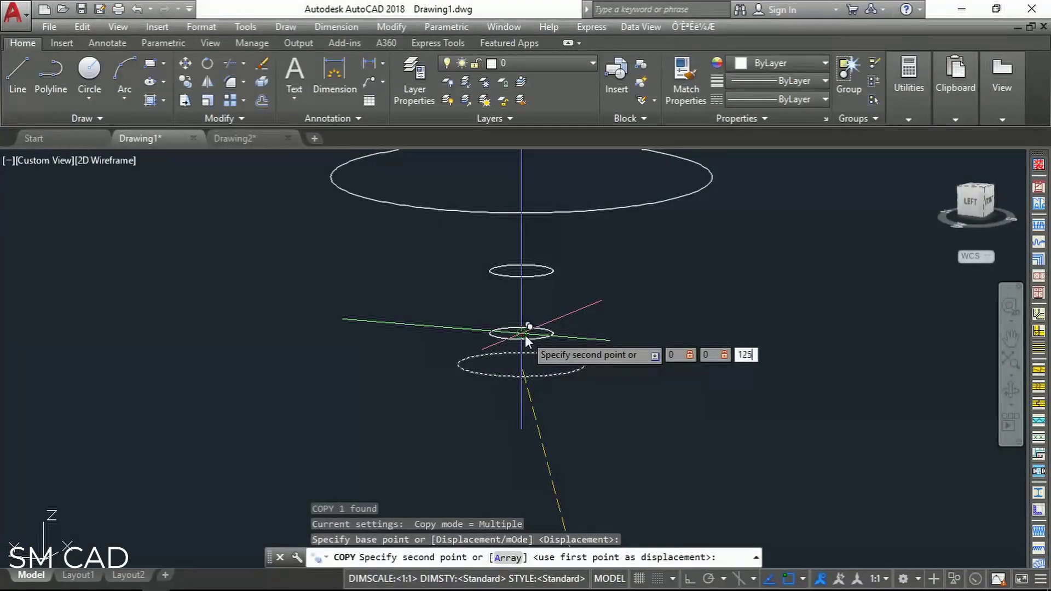
text(25)
key(Return)
key(Return)
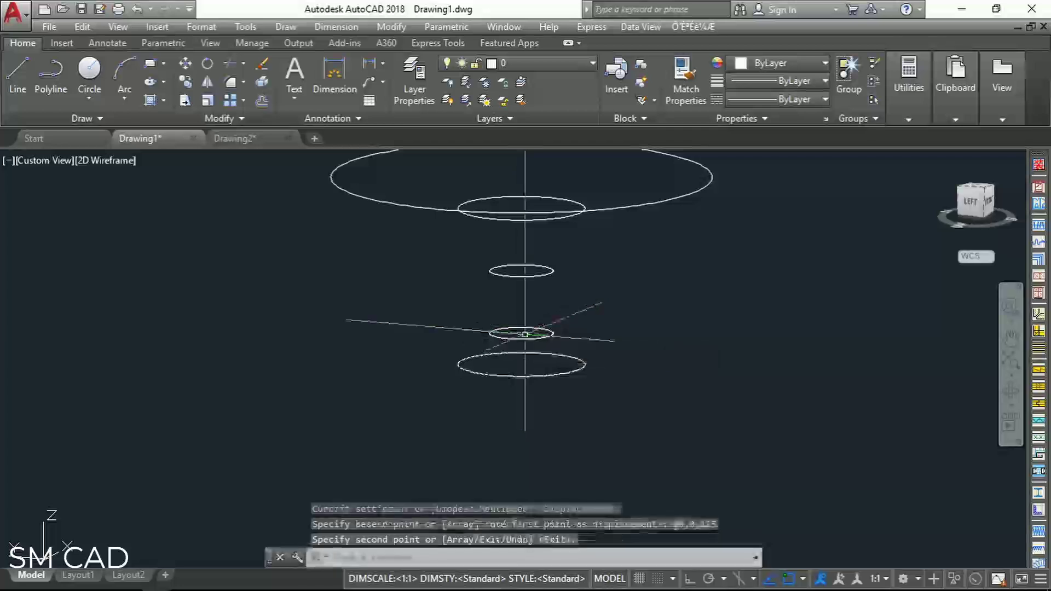
key(Escape)
key(Escape)
With Ortho on, copy the large top circle and bottom circle off to the right
scroll(525, 285, down, 2)
middle_drag(532, 216, 551, 287)
scroll(576, 255, down, 1)
click(576, 256)
click(504, 377)
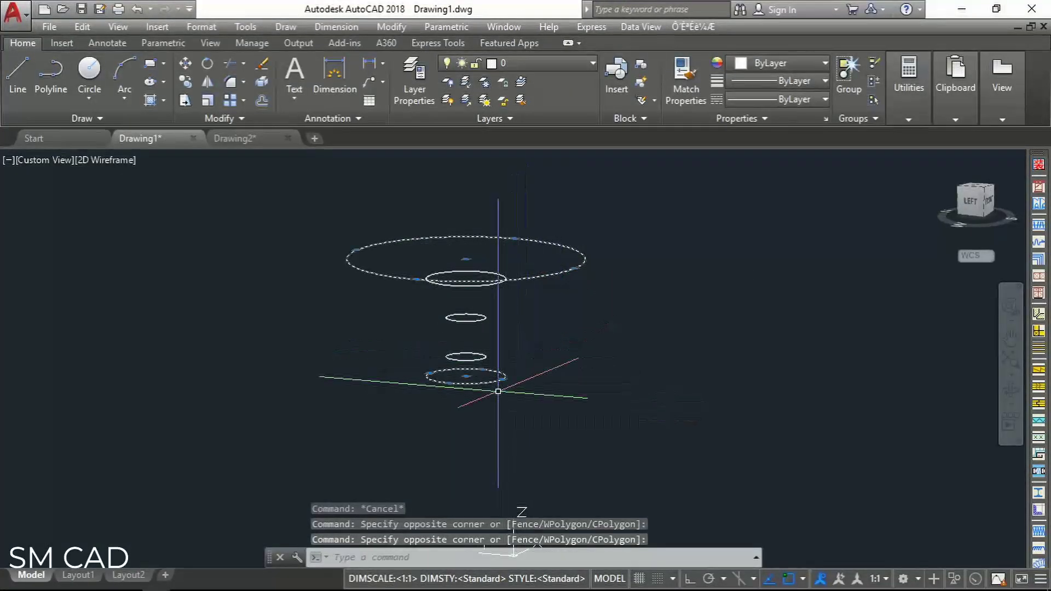
text(co)
key(Return)
click(500, 418)
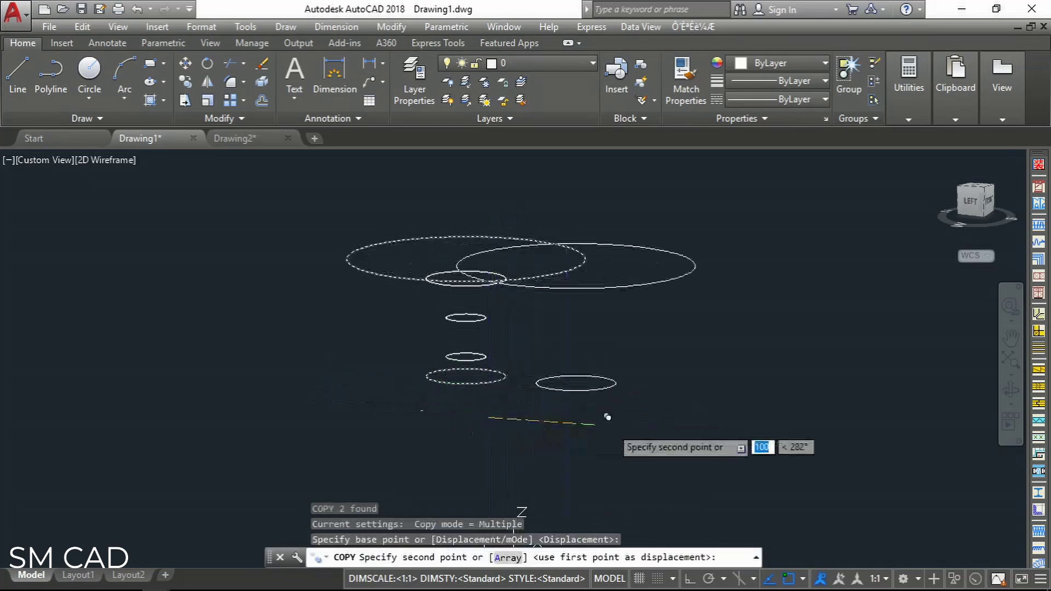
key(F8)
click(818, 421)
key(Escape)
key(Escape)
key(Escape)
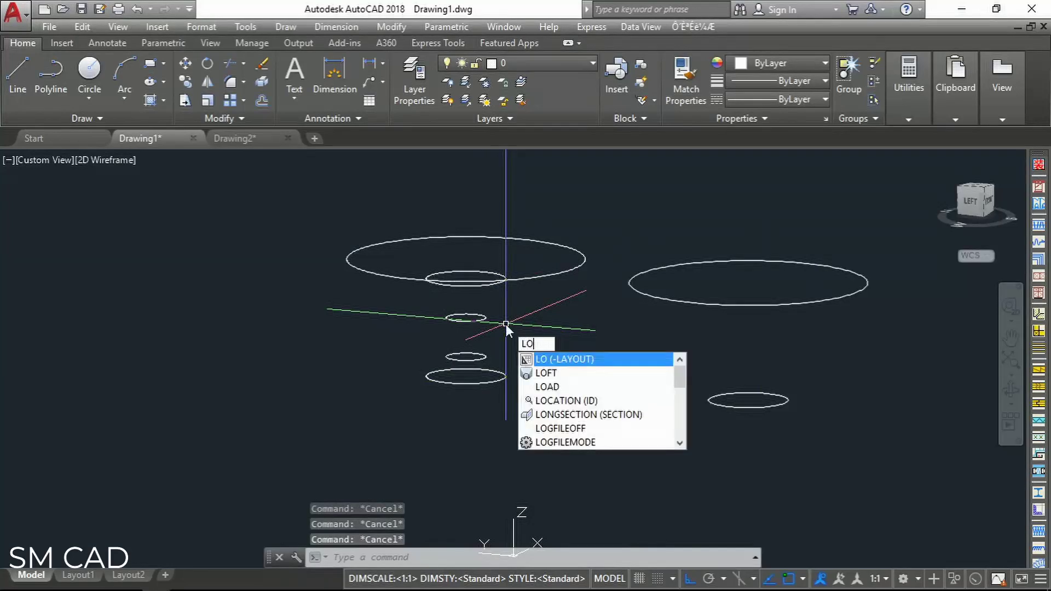
Loft the five stacked circles, bottom to top, using Cross sections only
key(Down)
key(Return)
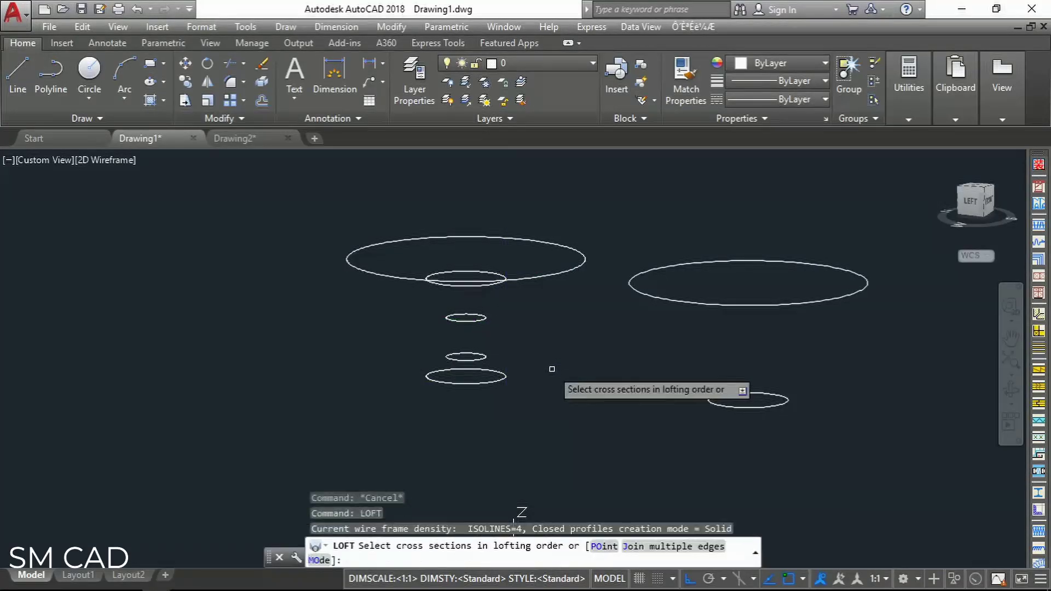
scroll(510, 362, up, 2)
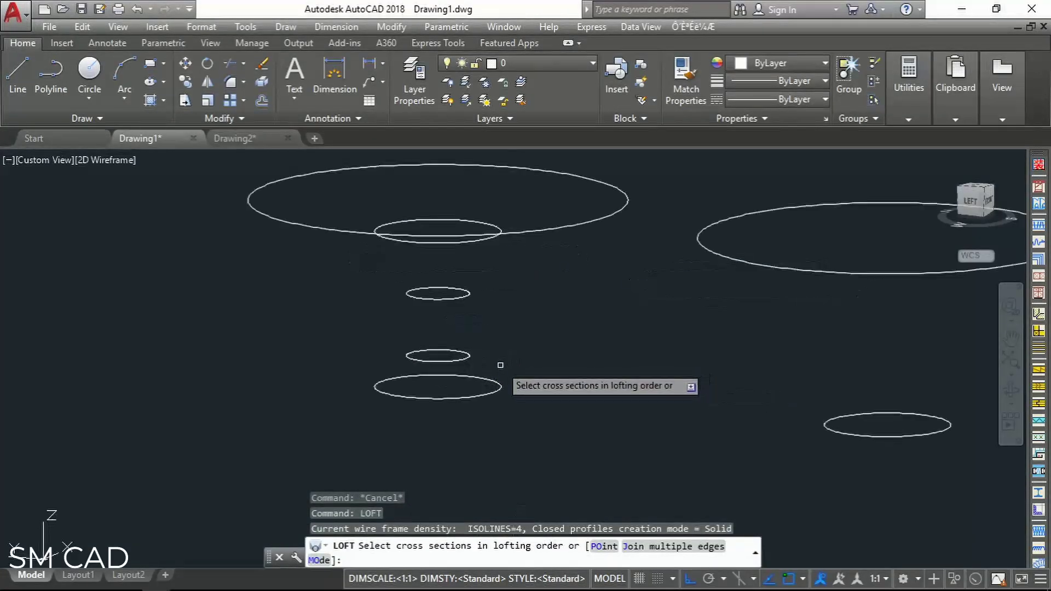
click(484, 378)
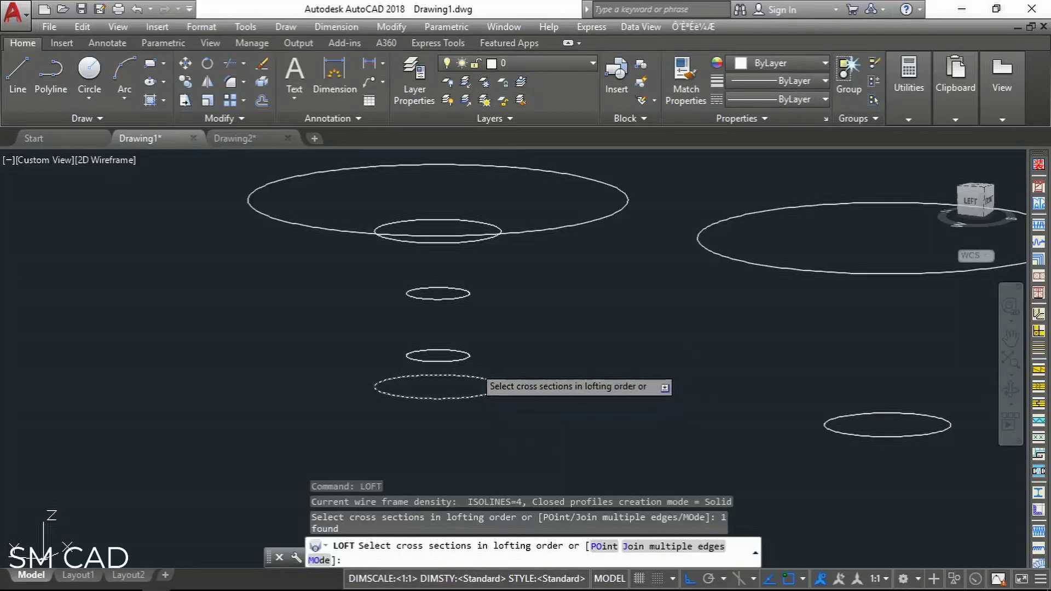
click(468, 355)
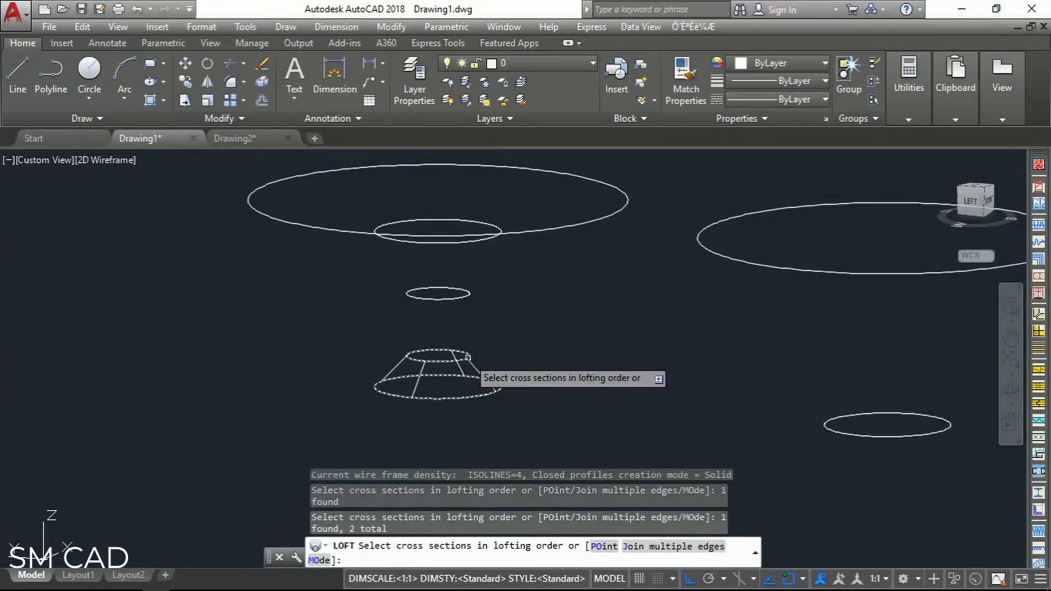
click(463, 296)
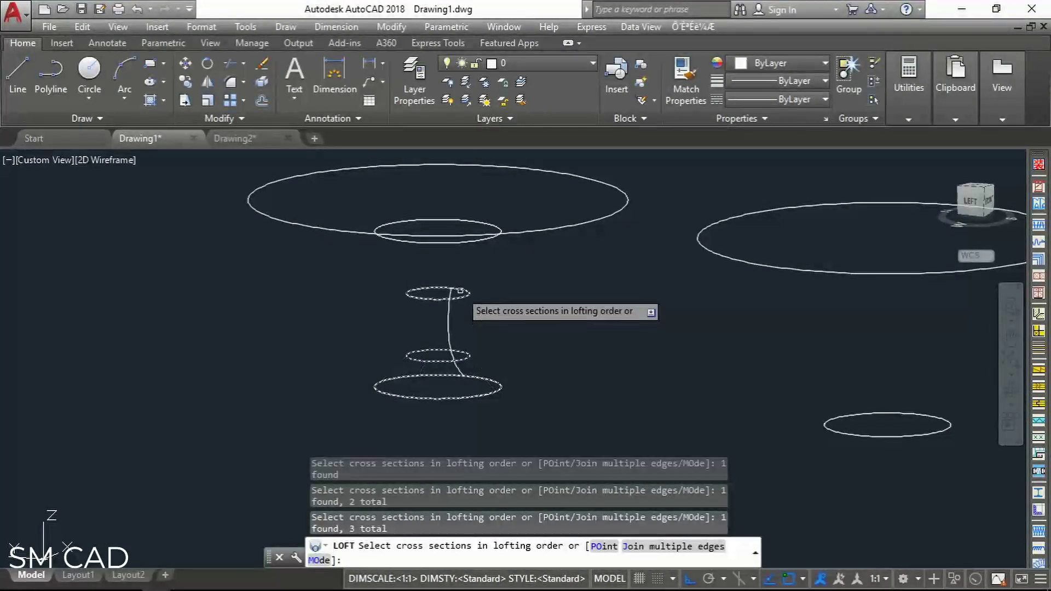
click(455, 243)
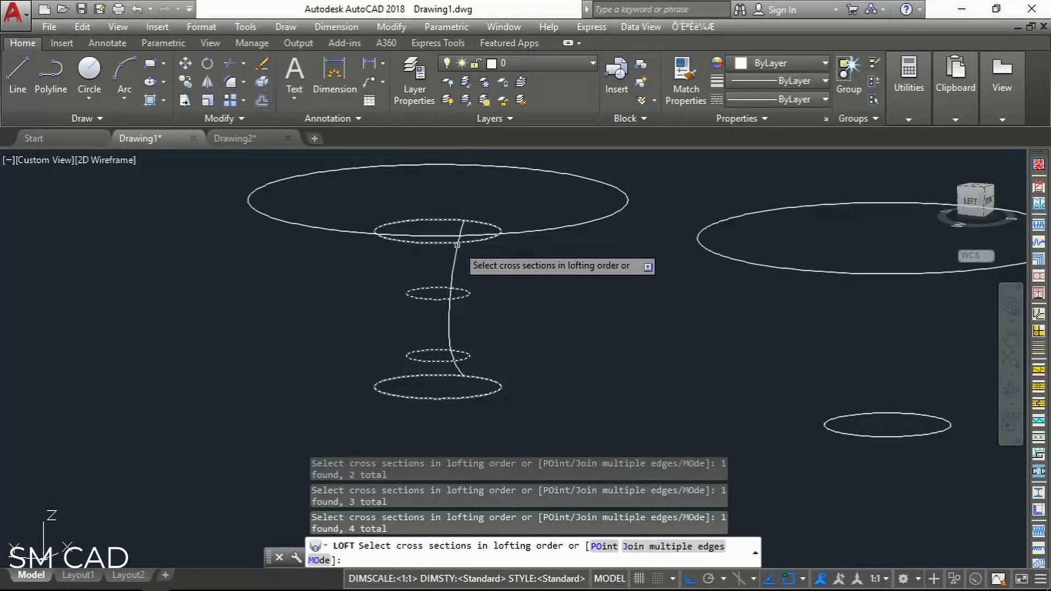
click(524, 234)
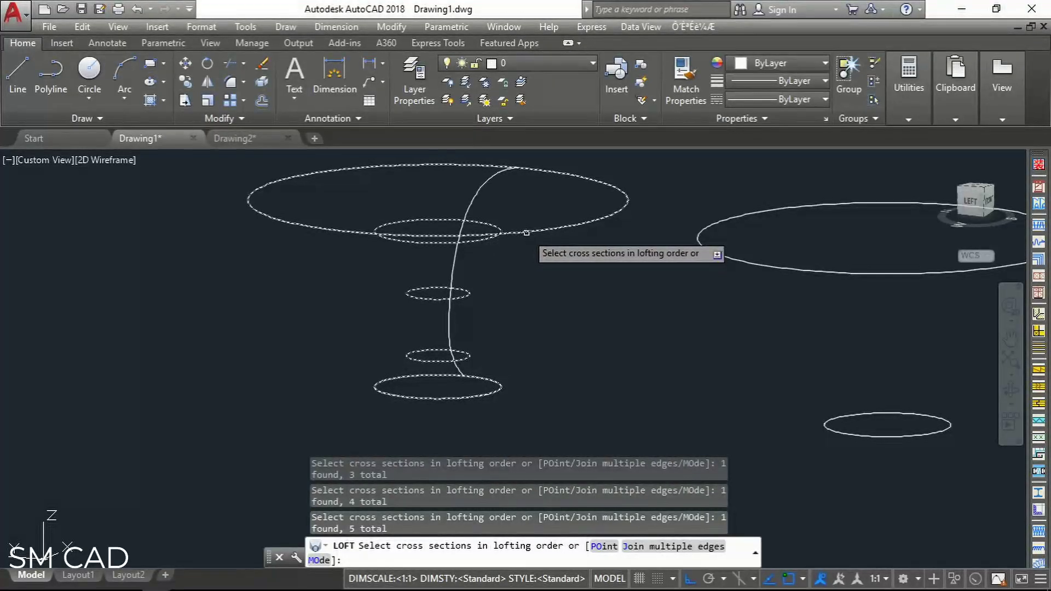
key(Return)
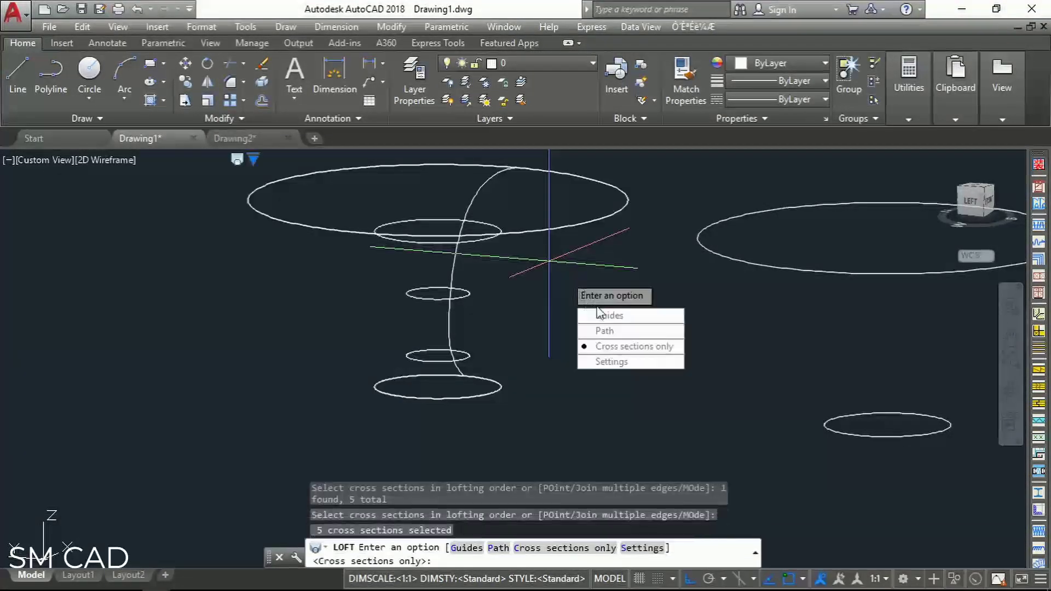
click(602, 345)
scroll(578, 270, down, 3)
middle_drag(599, 270, 521, 282)
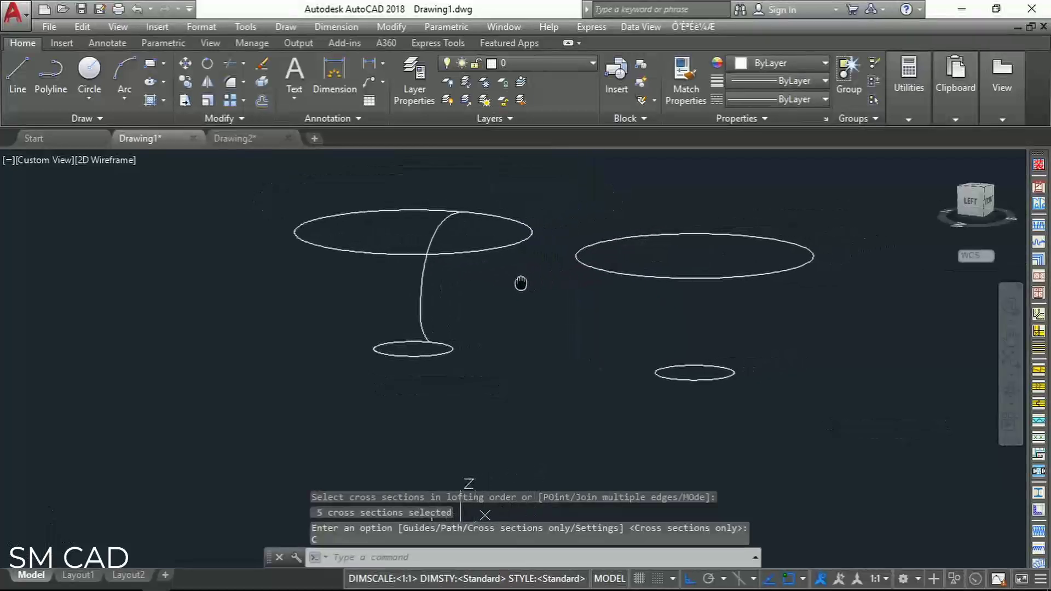
key(Escape)
key(Escape)
Extrude the copied large circle 10 units into the tabletop disc
click(726, 275)
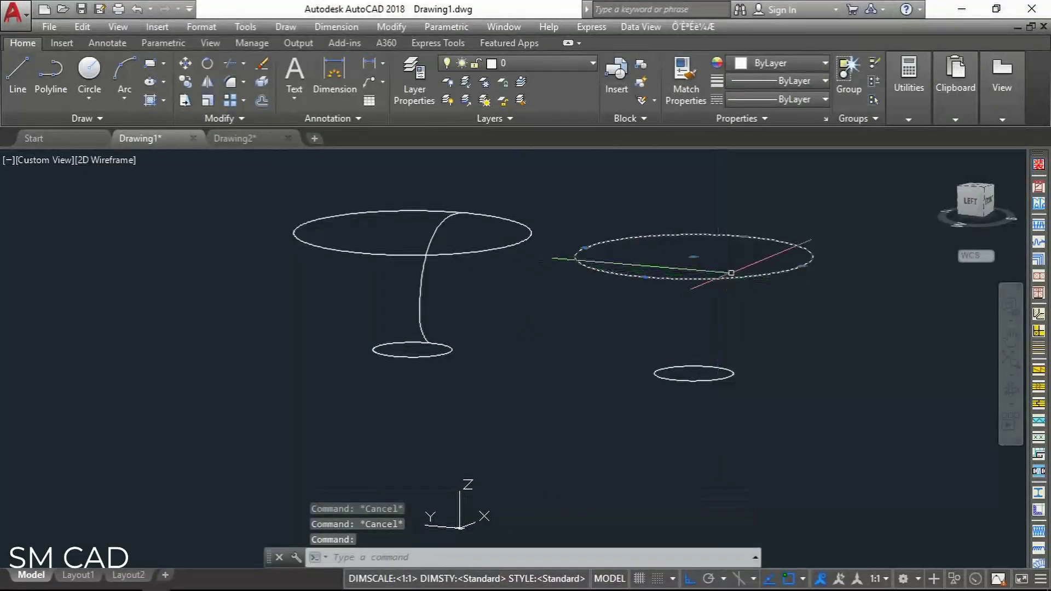
text(EX)
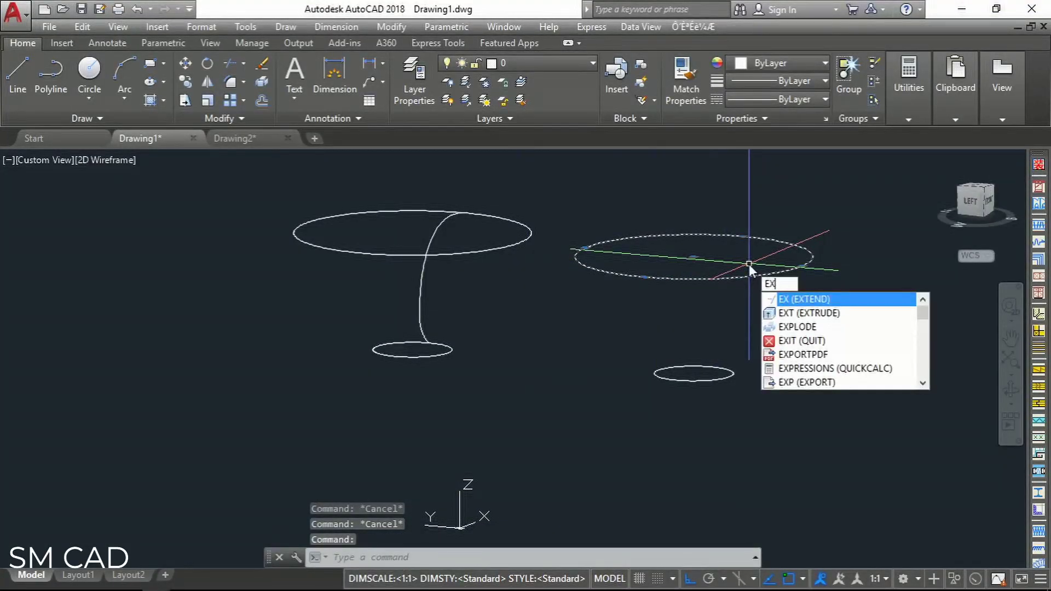
click(790, 313)
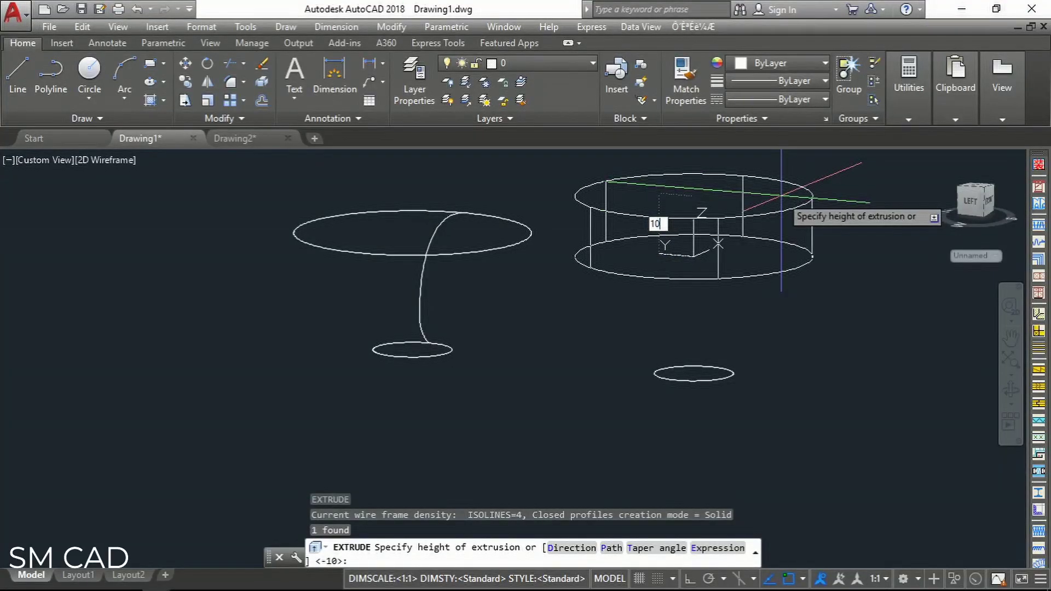
key(Return)
Extrude the copied small circle 10 units into the base disc and window-select it
scroll(734, 366, up, 2)
click(725, 383)
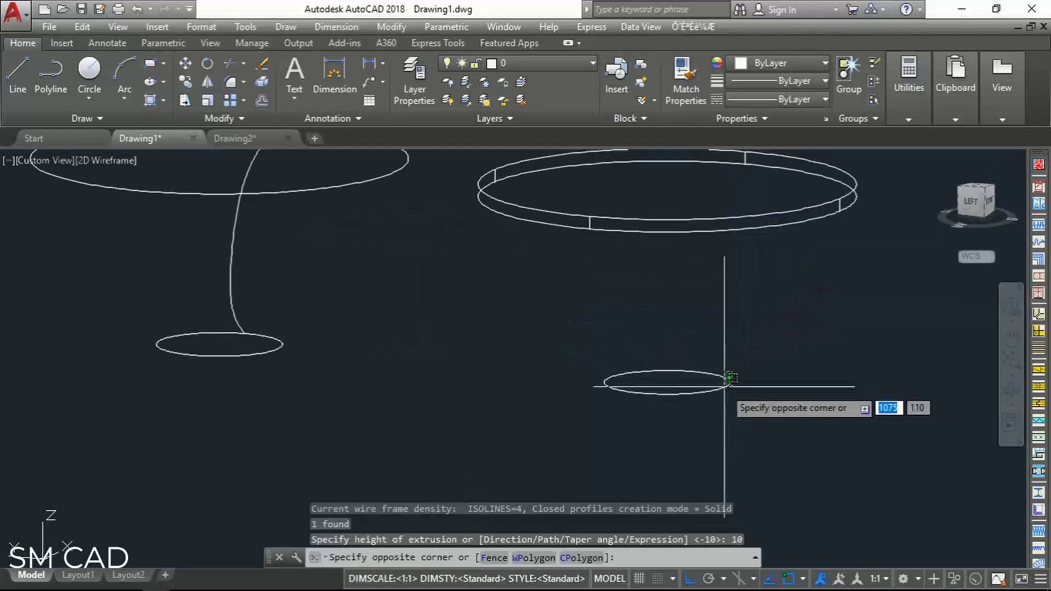
click(730, 378)
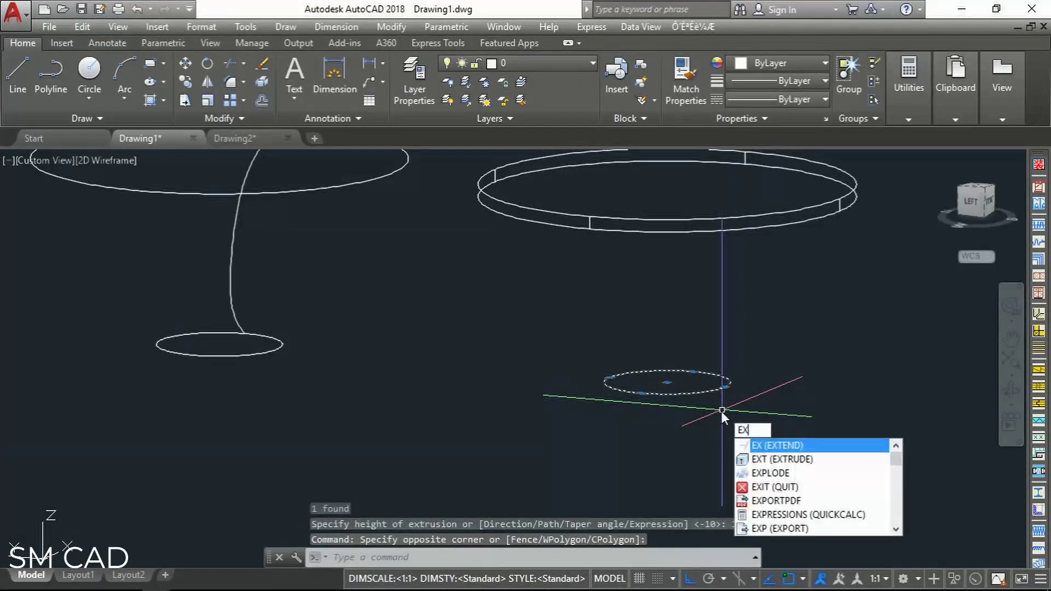
key(Return)
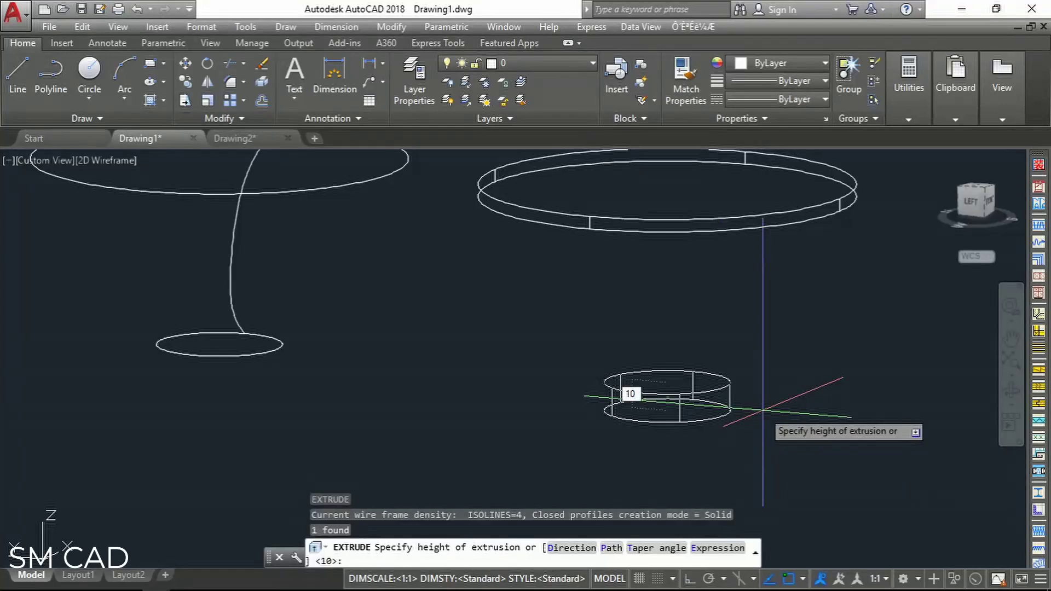
text(10)
key(Return)
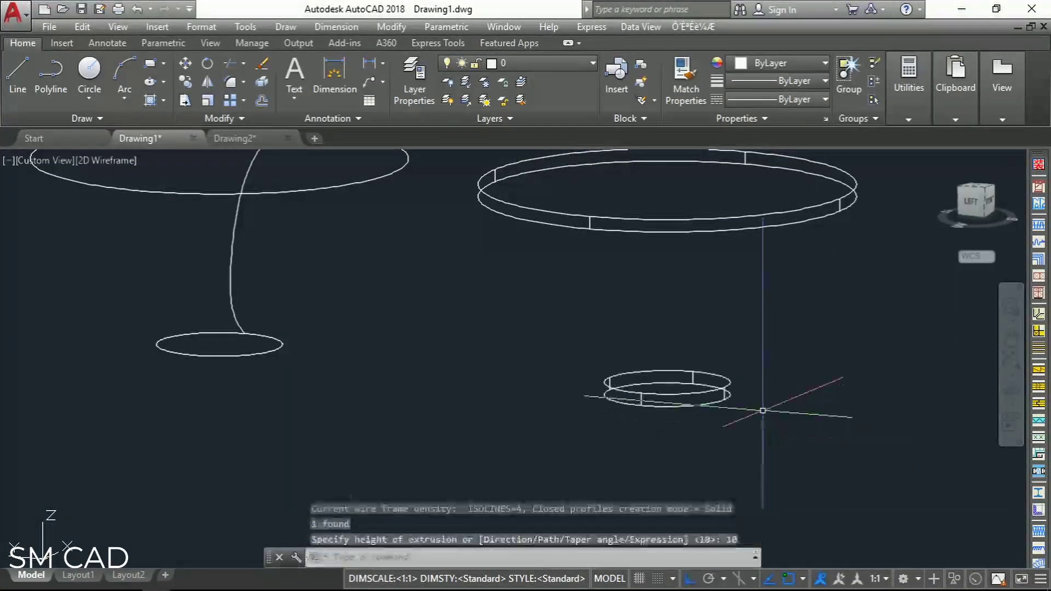
scroll(793, 411, down, 5)
scroll(686, 378, up, 5)
click(692, 375)
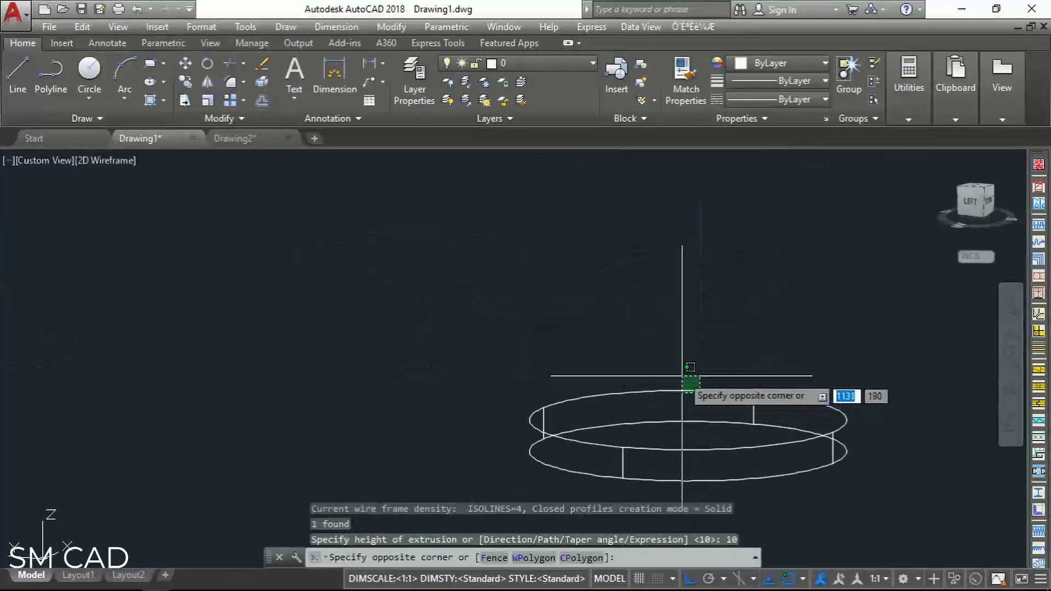
click(661, 427)
shift+middle_drag(721, 431, 766, 407)
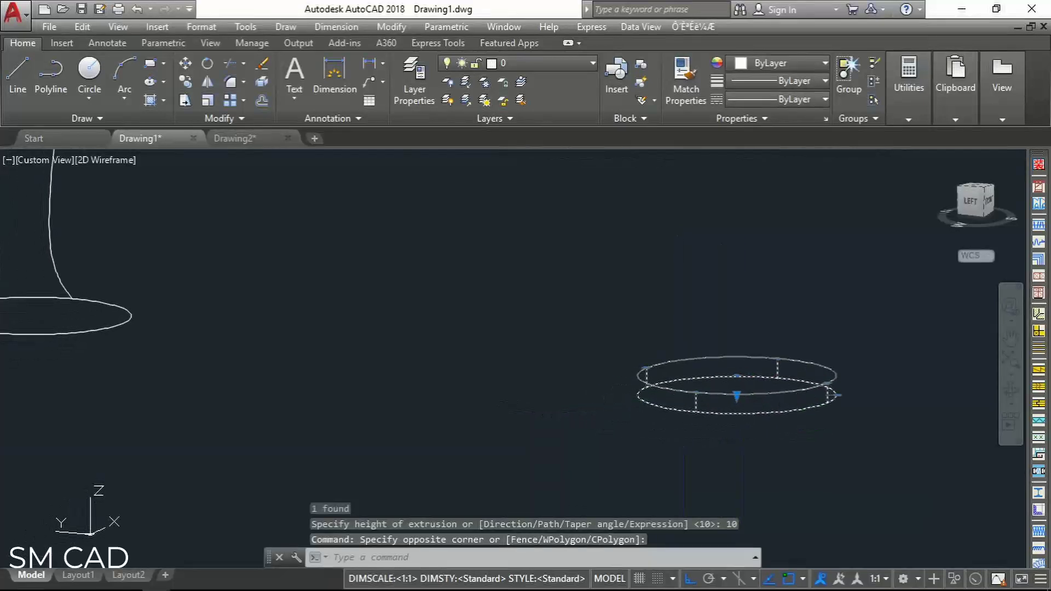
Move the small base disc to the bottom of the lofted stem
text(m)
key(Return)
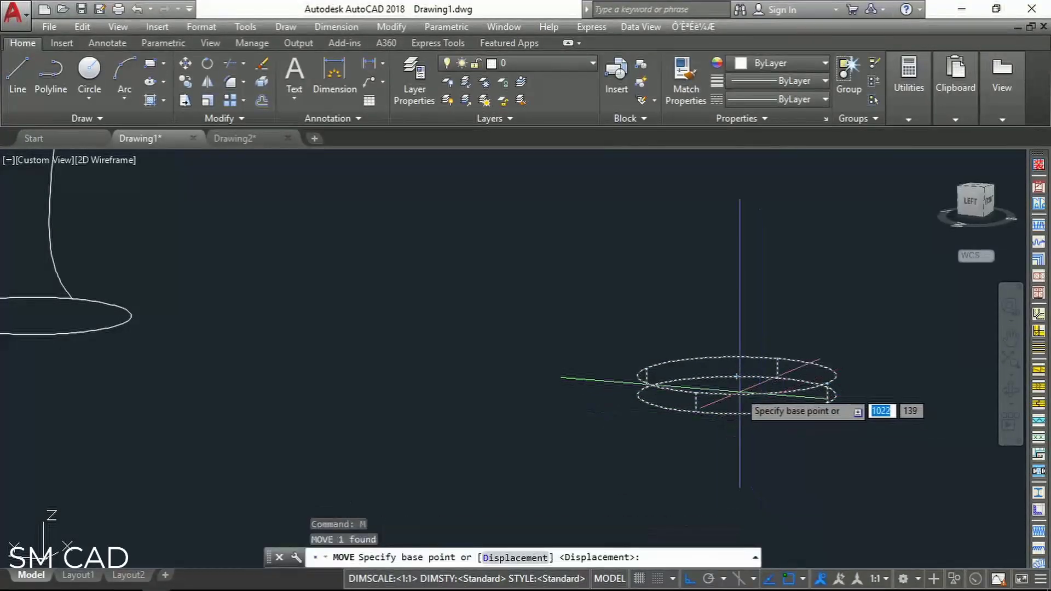
scroll(749, 383, up, 3)
click(746, 372)
scroll(574, 383, down, 4)
scroll(458, 351, up, 2)
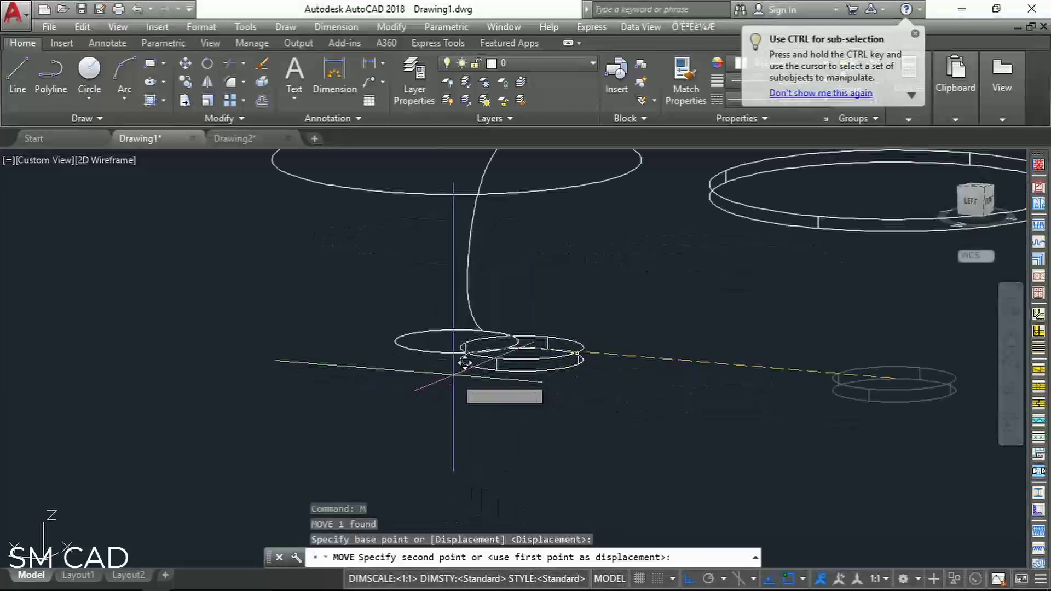
click(467, 328)
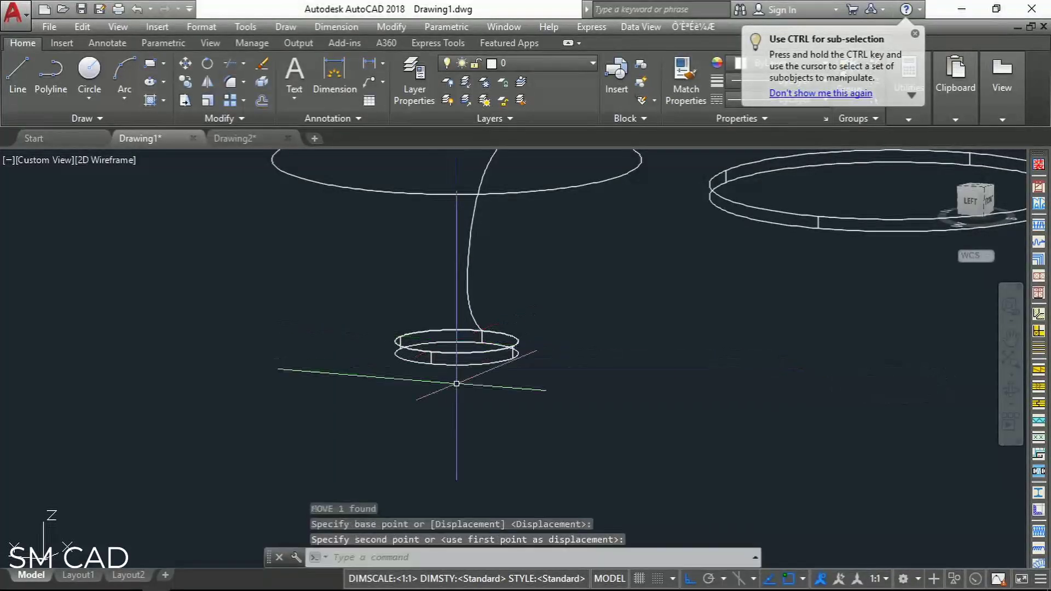
scroll(466, 339, down, 4)
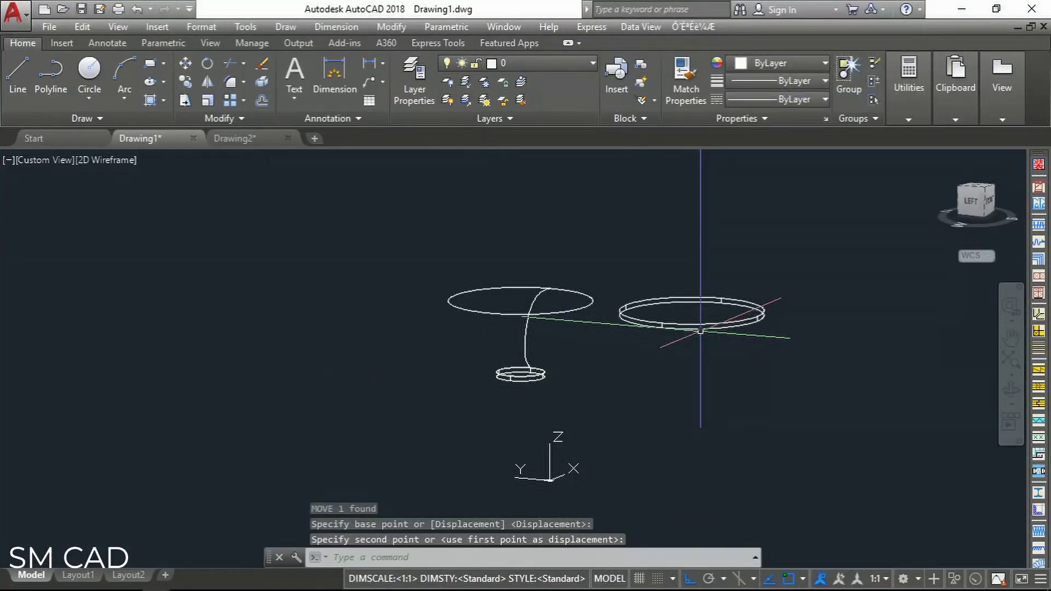
scroll(700, 330, up, 4)
Move the large disc onto the stem's top ellipse and zoom to fit the table
text(m)
key(Return)
scroll(692, 334, up, 3)
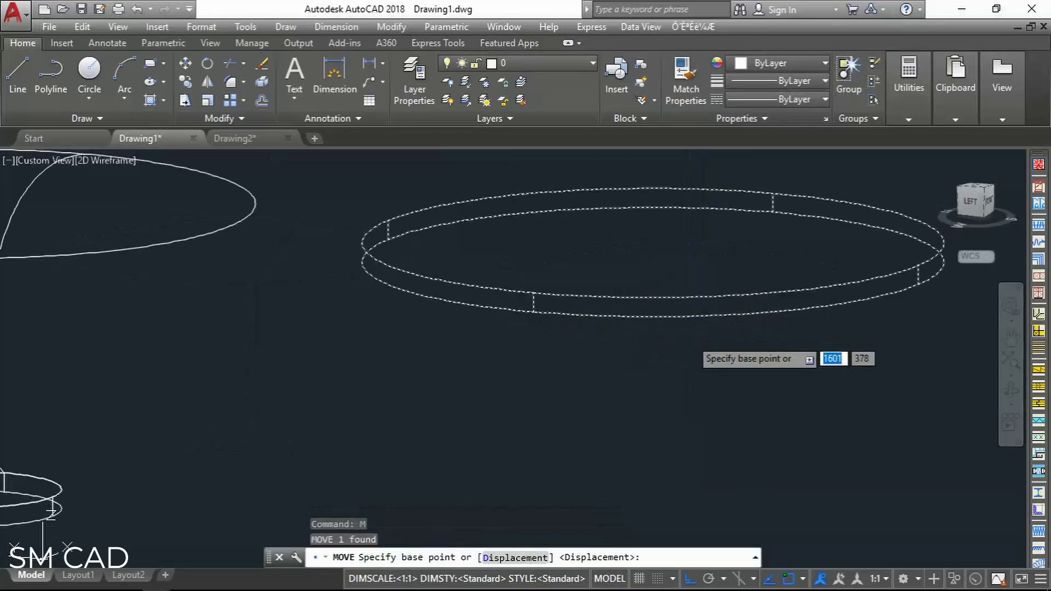
scroll(678, 317, down, 3)
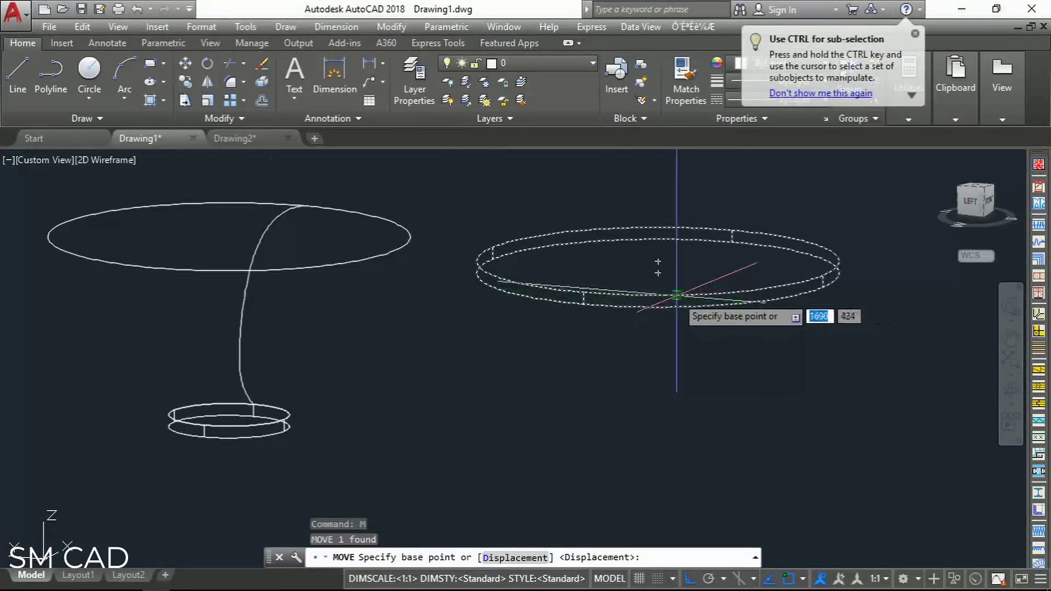
click(670, 307)
mouse_move(602, 306)
middle_down()
mouse_move(626, 432)
mouse_move(679, 388)
middle_up()
click(309, 334)
scroll(520, 361, down, 5)
key(Escape)
key(Escape)
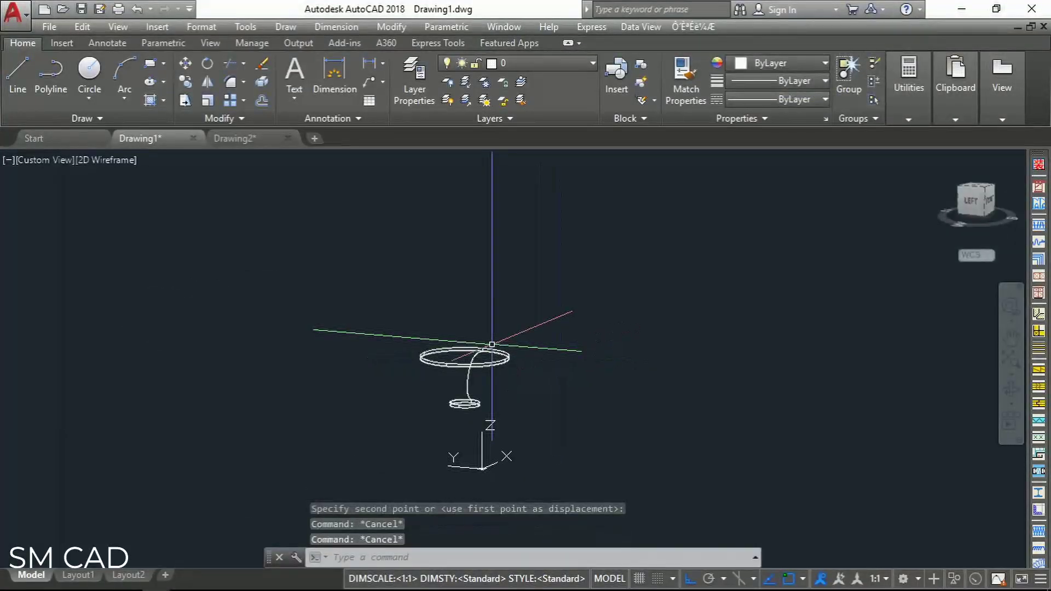
key(Return)
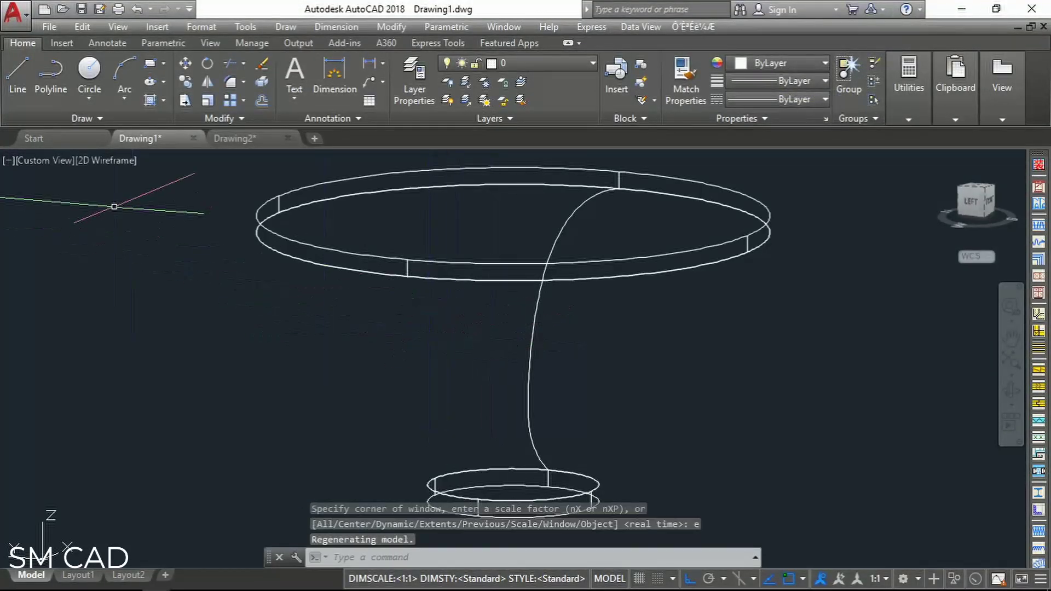
Switch the viewport visual style to Realistic
click(113, 161)
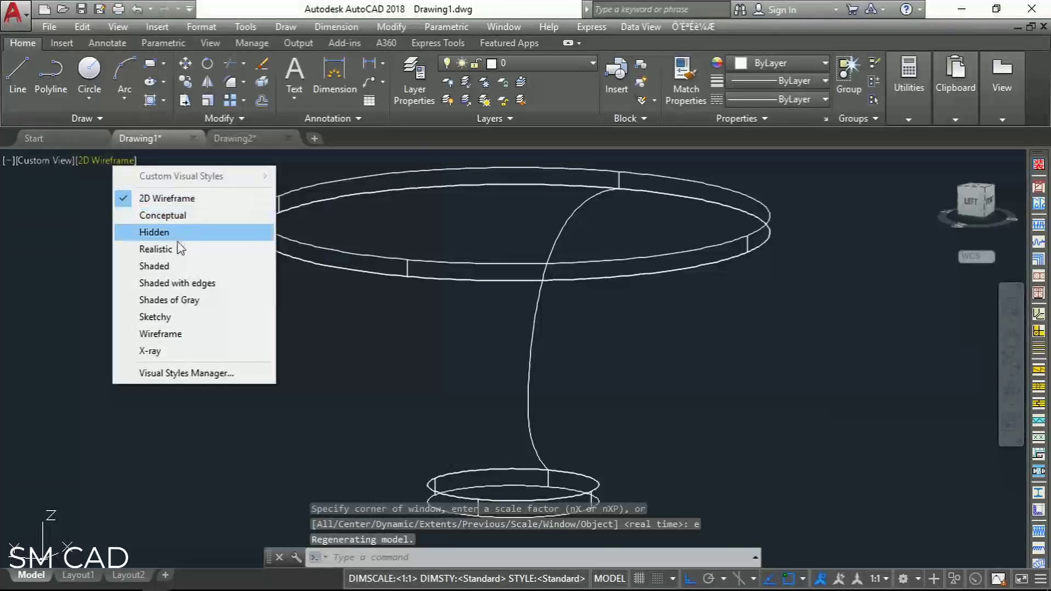
click(165, 249)
scroll(334, 279, down, 5)
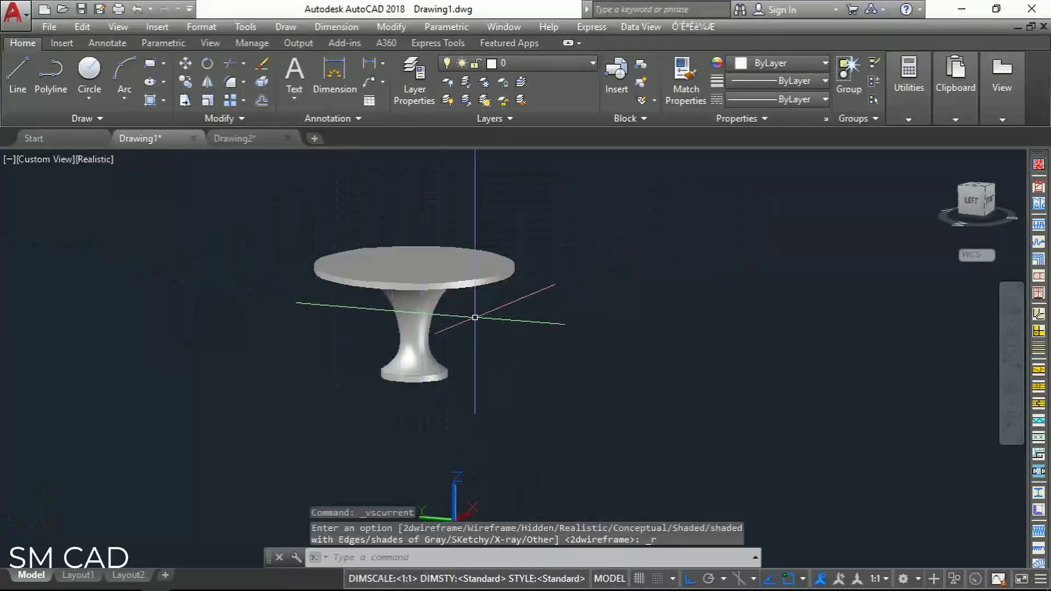
scroll(424, 303, up, 2)
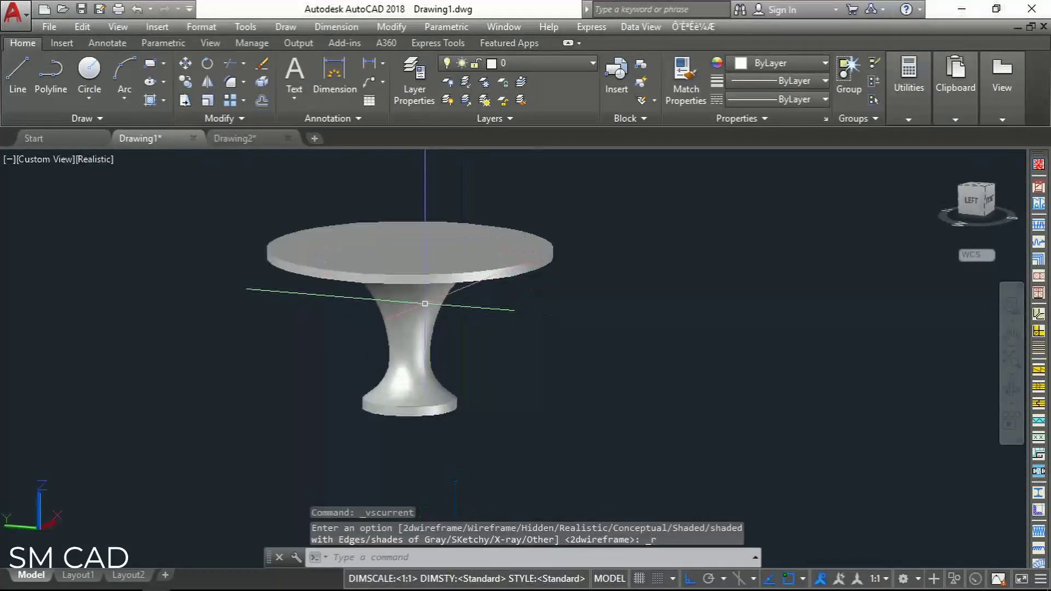
Orbit to look down on the table, then open the Materials Browser with MAT
click(1012, 390)
drag(482, 377, 416, 331)
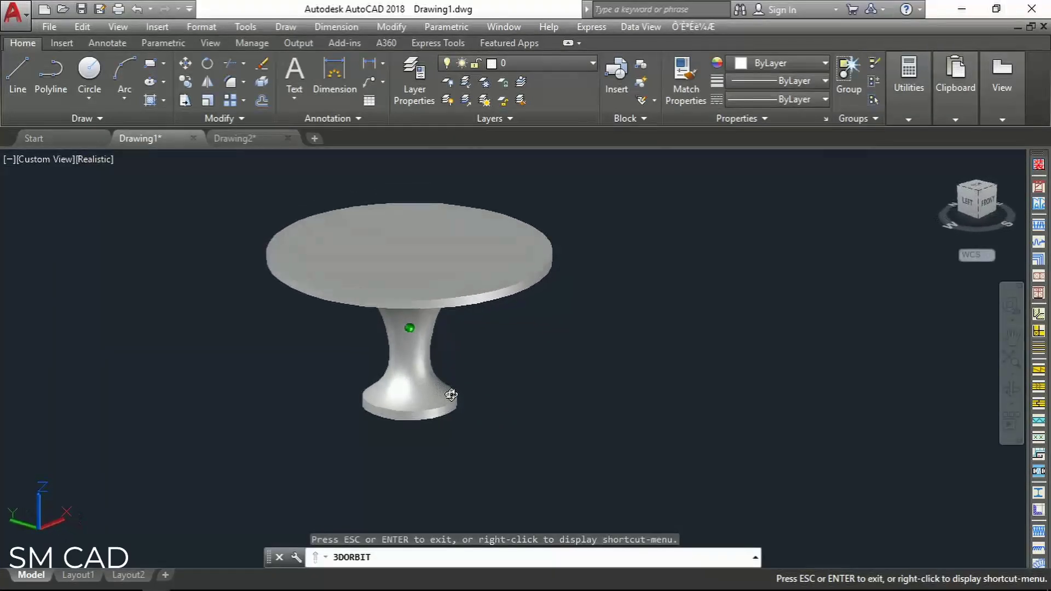
scroll(446, 339, up, 1)
scroll(446, 340, down, 1)
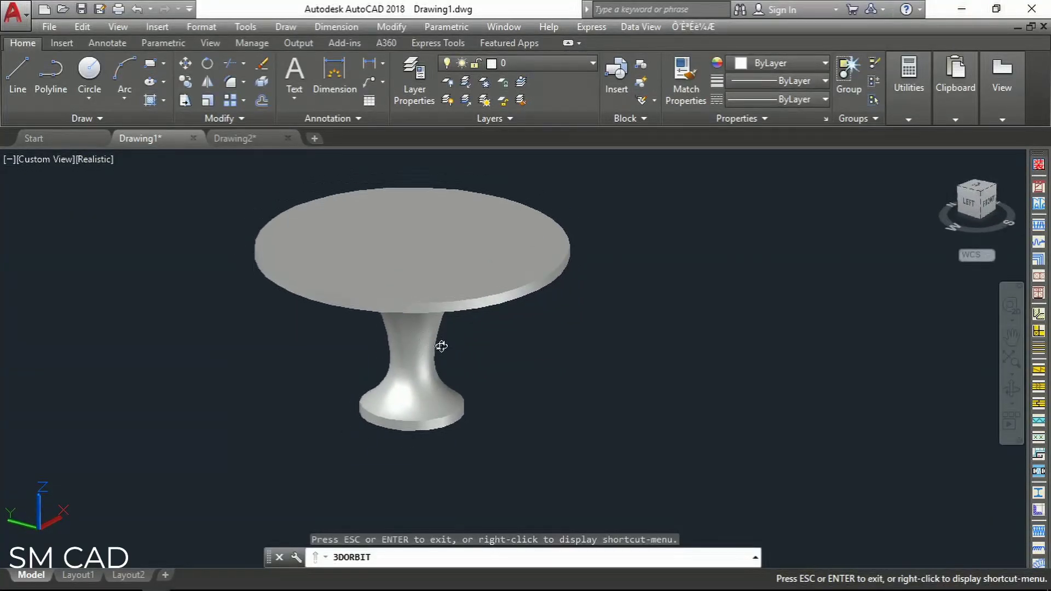
key(Escape)
key(Escape)
key(Escape)
text(ma)
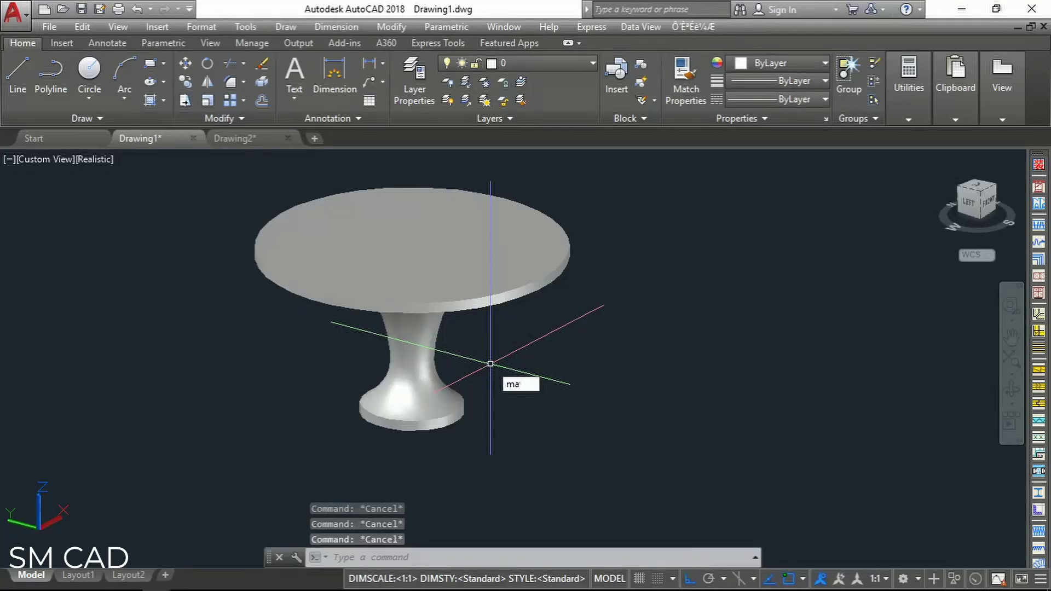
text(t)
key(Return)
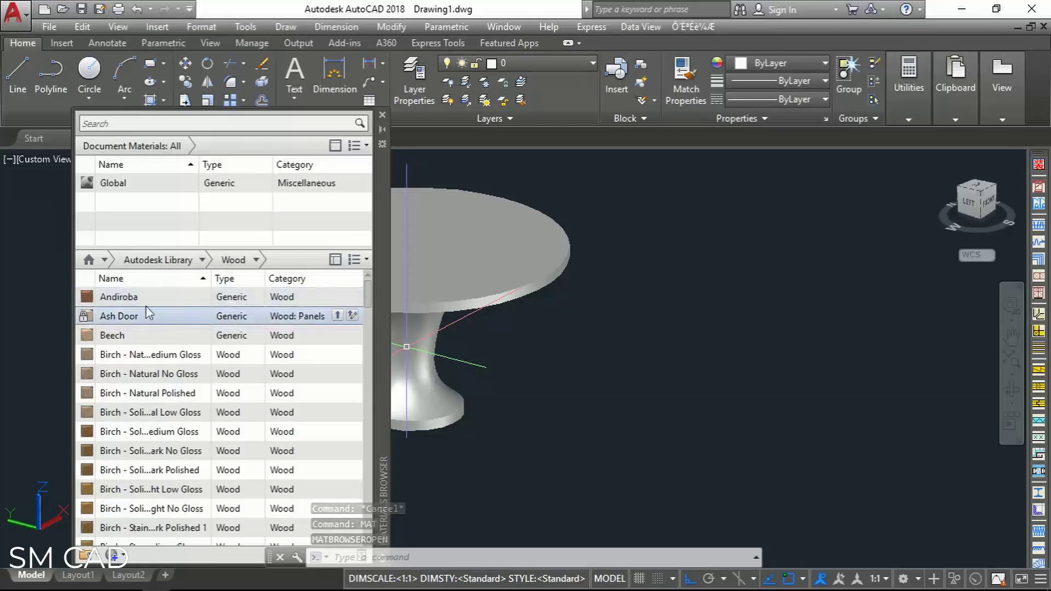
Apply Beech, then Birch - Natural No Gloss wood to the tabletop
scroll(602, 356, down, 4)
scroll(586, 349, up, 2)
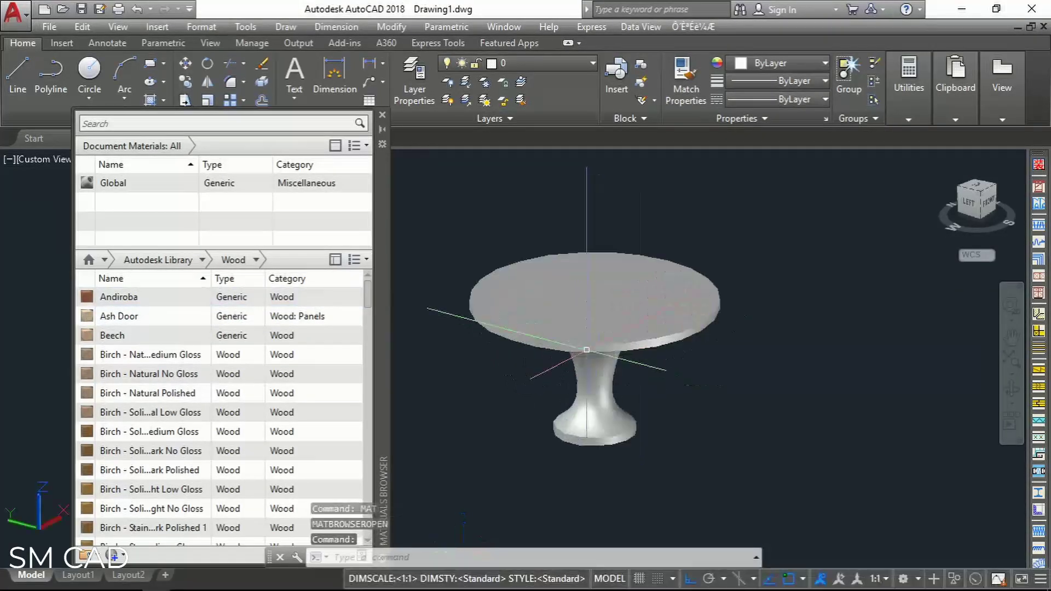
drag(164, 335, 551, 308)
drag(212, 342, 515, 321)
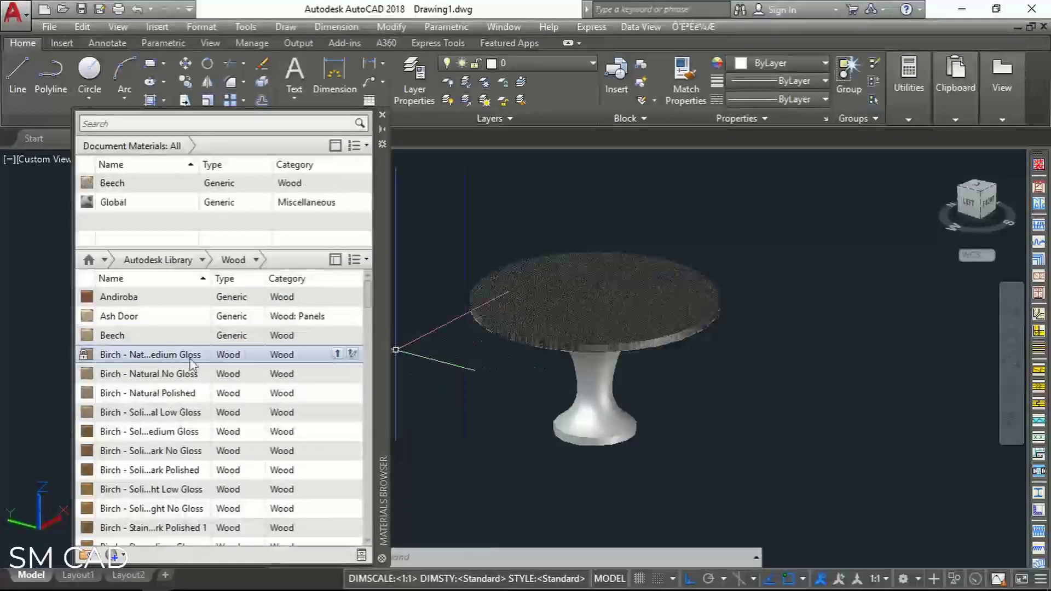
drag(175, 377, 543, 324)
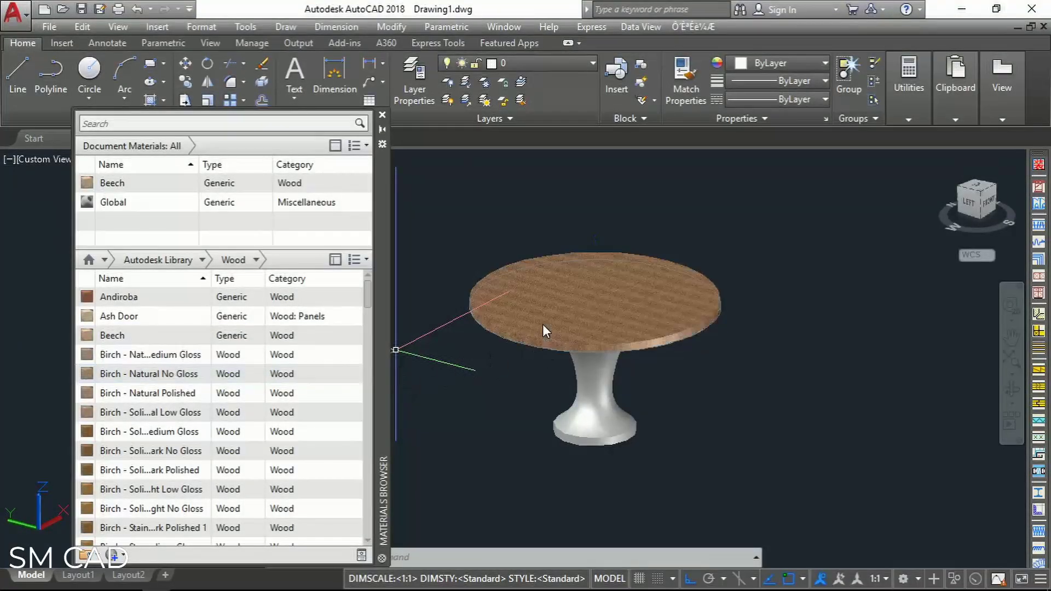
Apply Birch - Natural No Gloss to the stem and base, then close the Materials Browser
drag(476, 380, 582, 389)
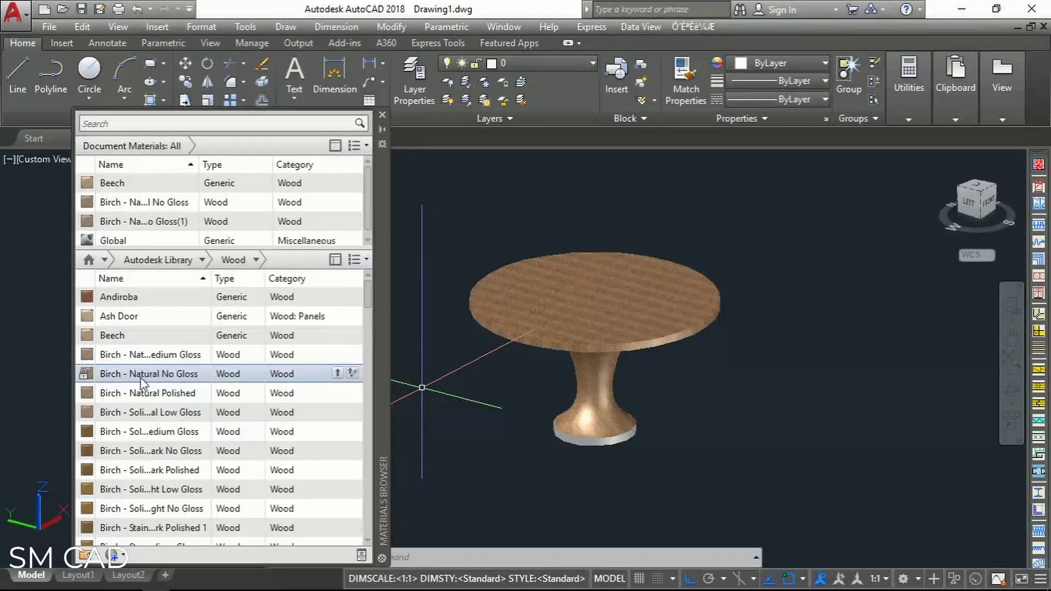
drag(567, 459, 590, 435)
click(591, 438)
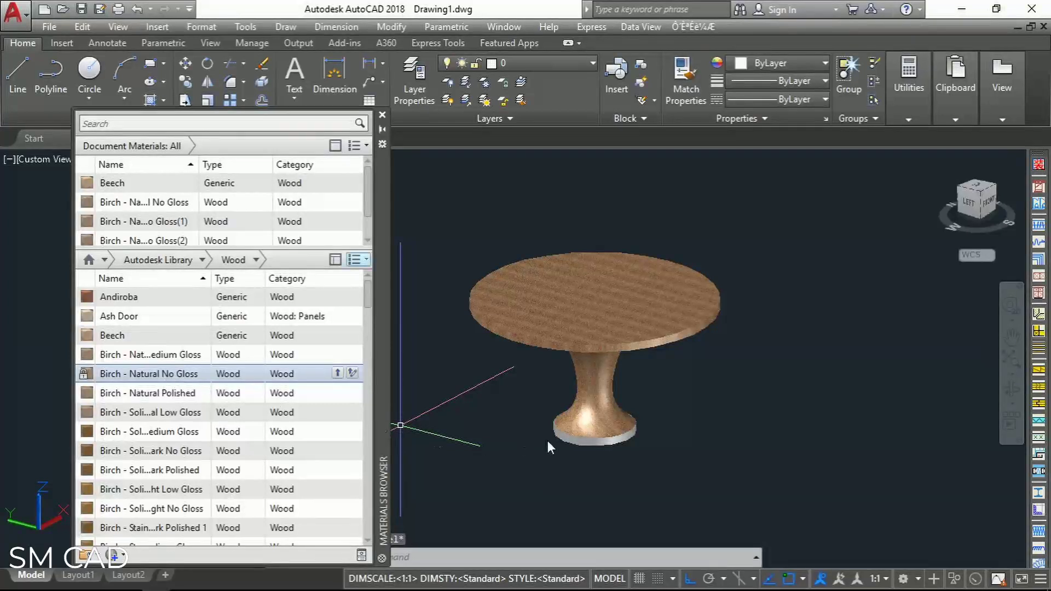
drag(615, 442, 612, 441)
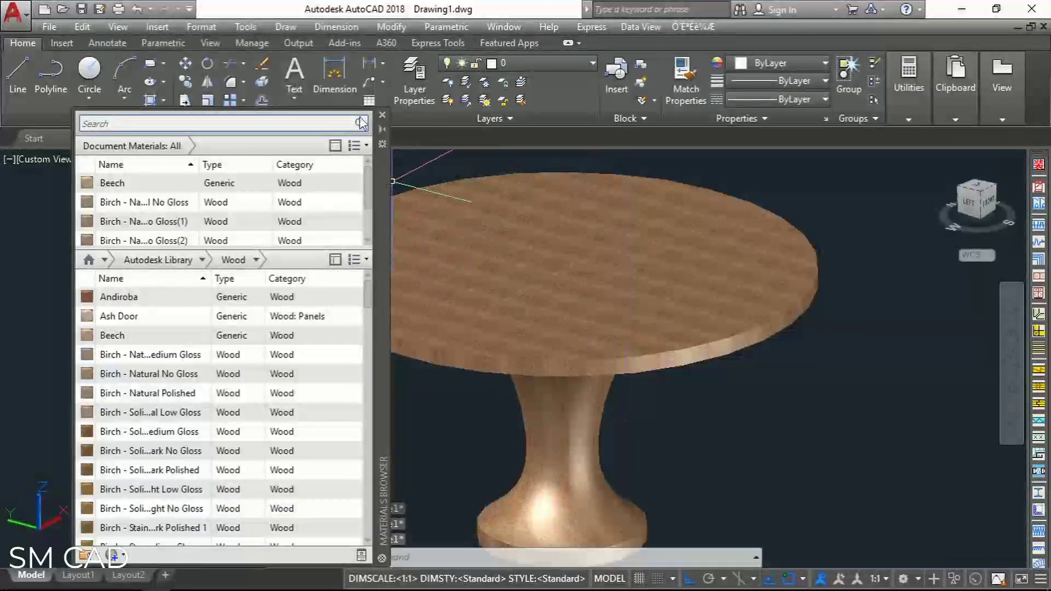
click(382, 115)
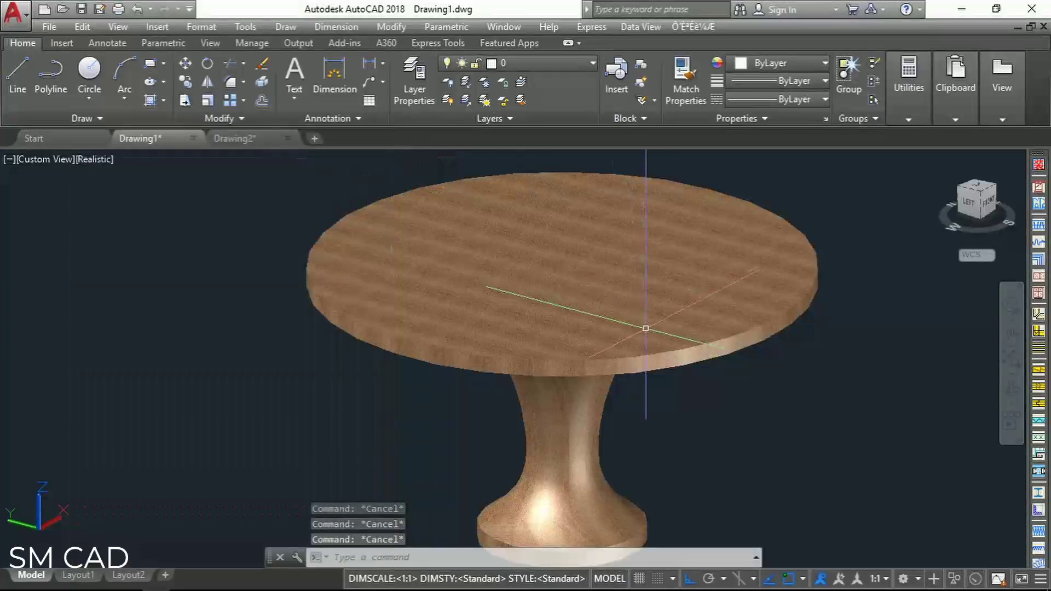
scroll(681, 357, down, 3)
middle_drag(681, 357, 582, 345)
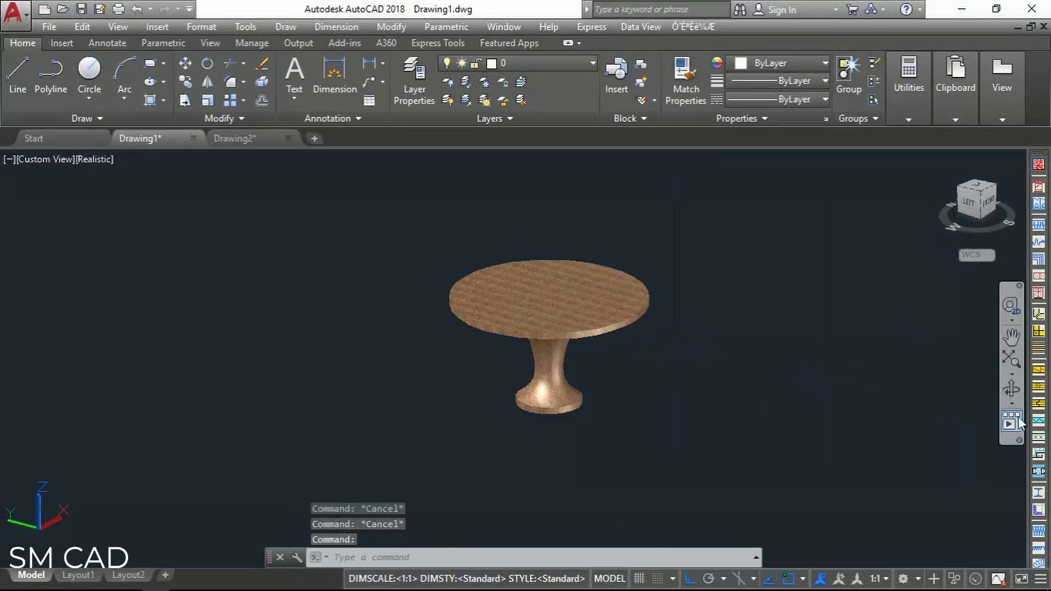
click(1011, 400)
drag(642, 383, 606, 406)
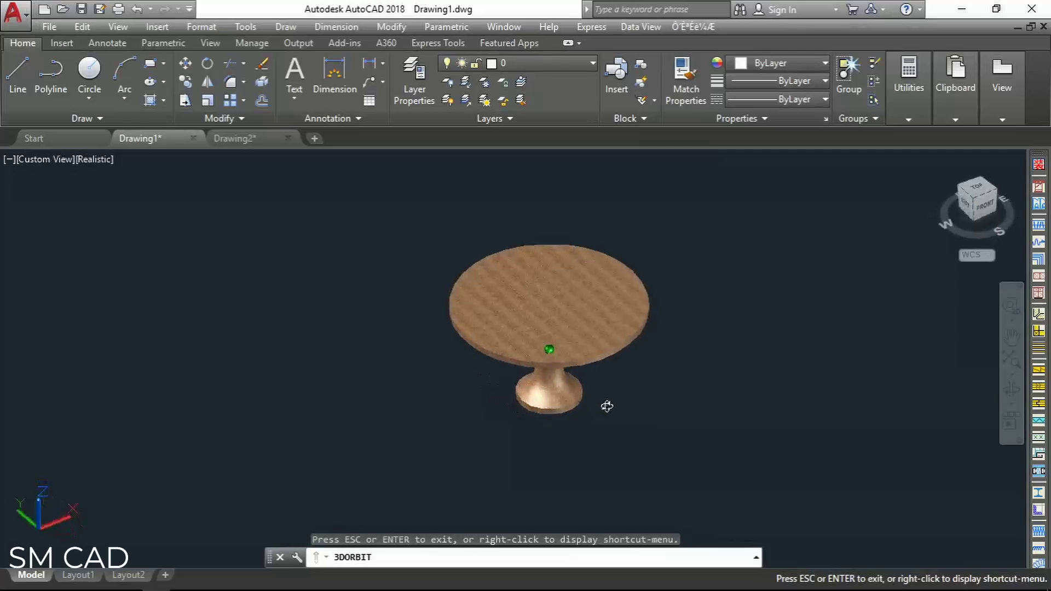
scroll(586, 368, up, 5)
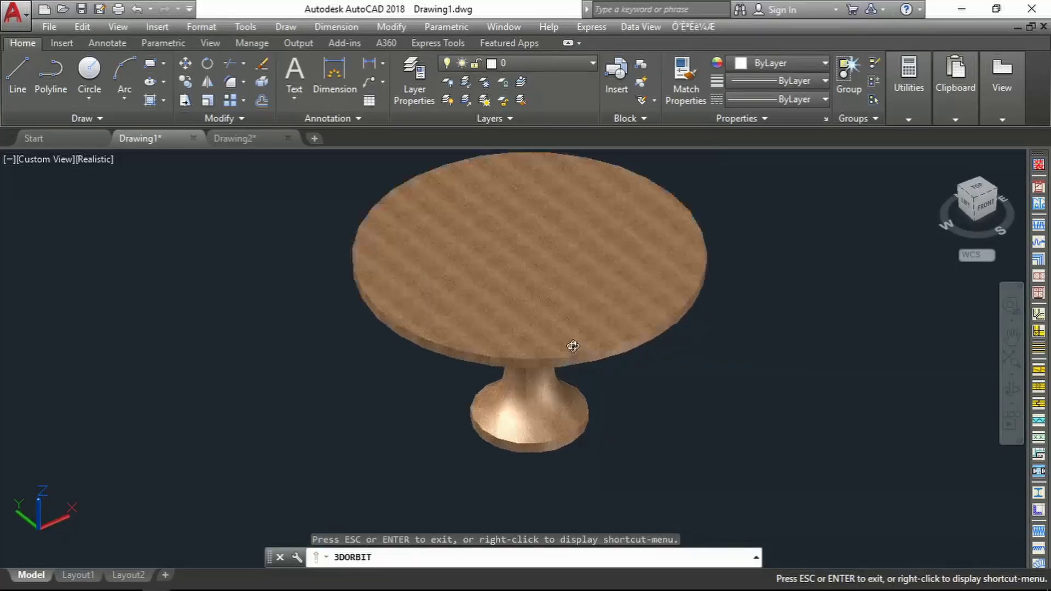
drag(587, 329, 633, 356)
key(Escape)
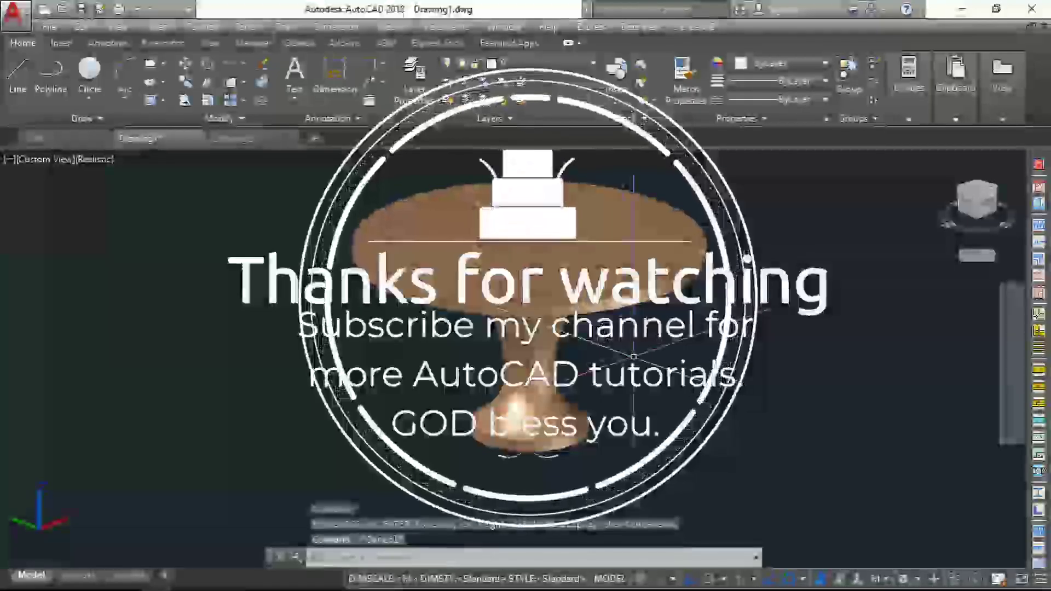